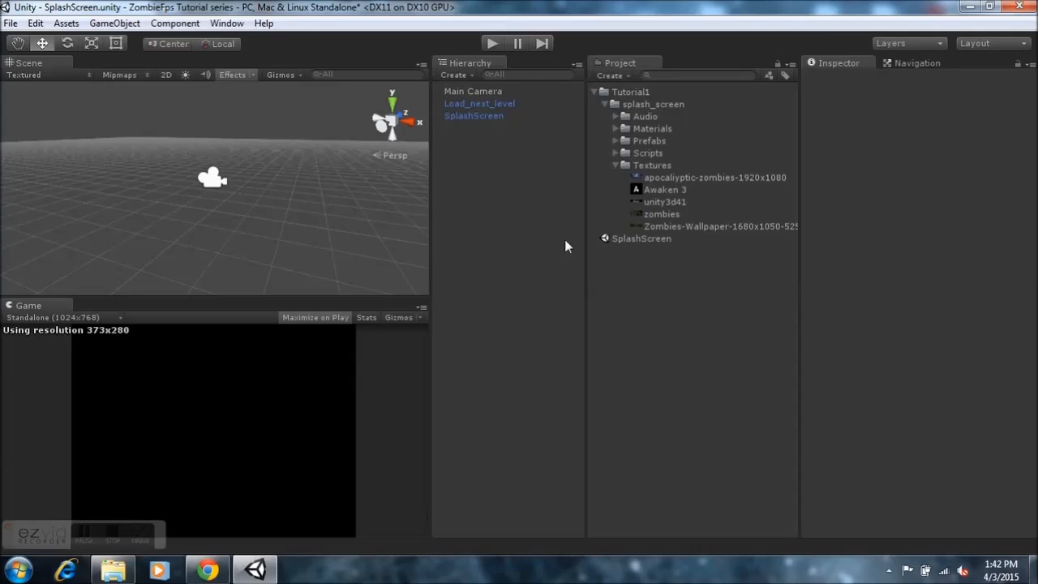
- Collapse the Tutorial1 folder with its subfolders in the project, and adjust the widths of the Scene, Hierarchy and Project panels
left_click(616, 164)
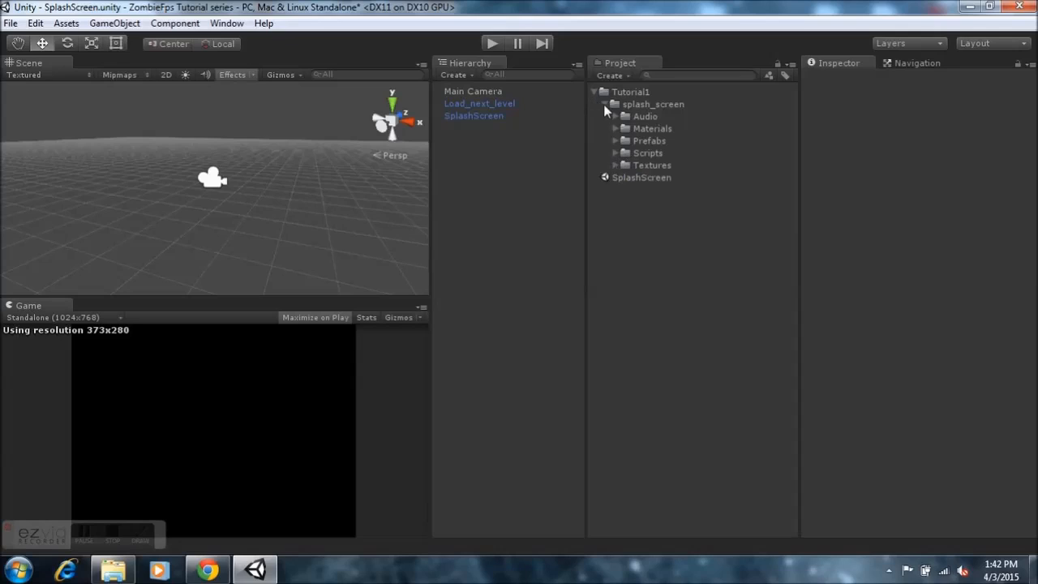
left_click(605, 104)
left_click(594, 90)
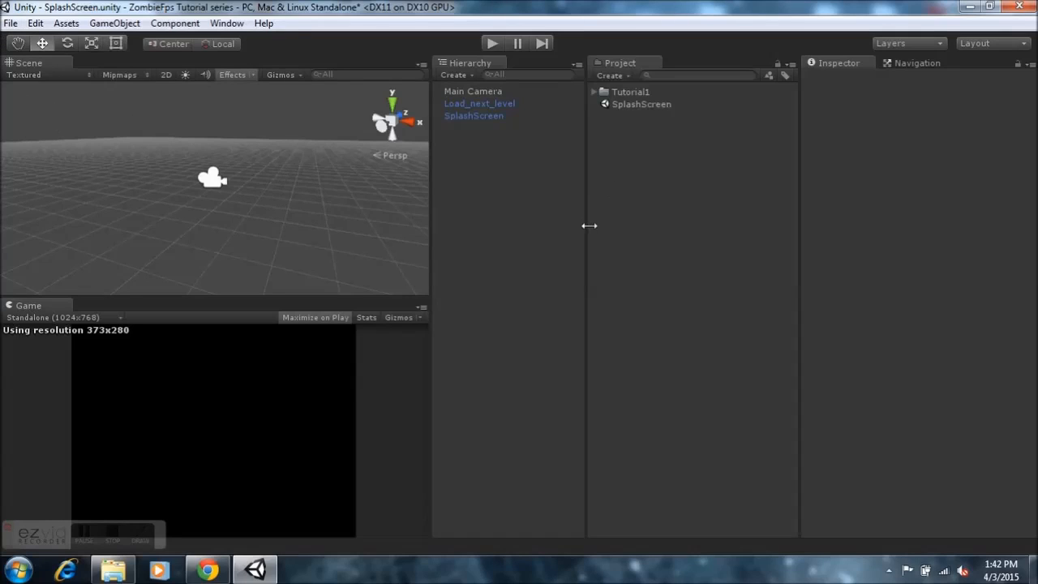
left_click_drag(588, 226, 641, 229)
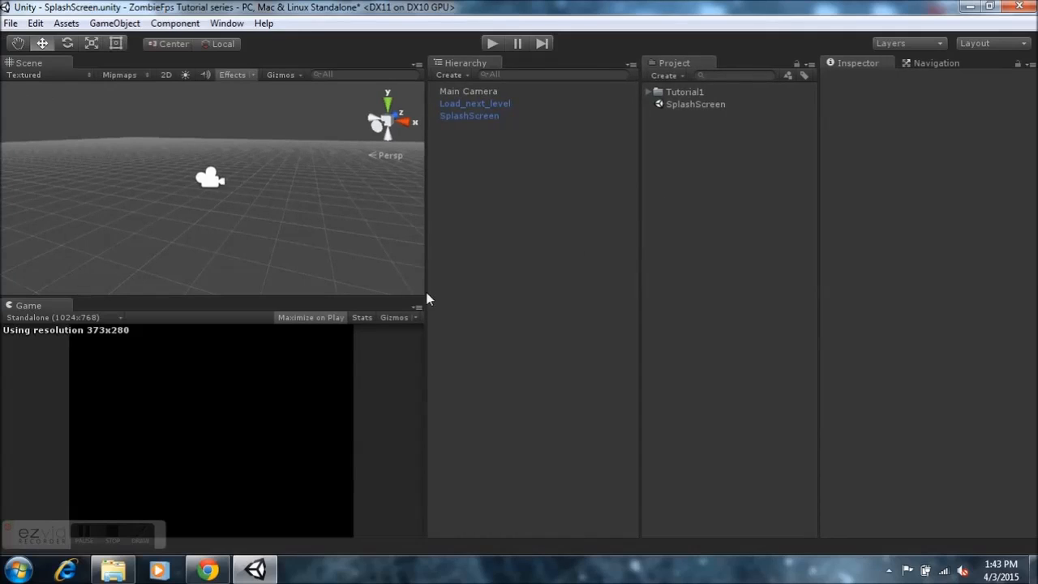
left_click_drag(422, 291, 448, 287)
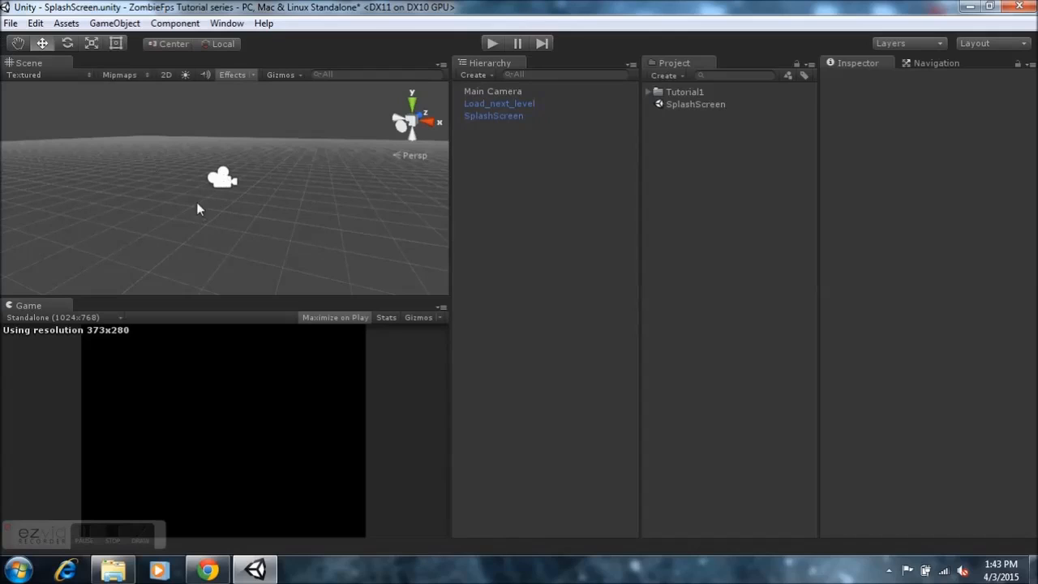
left_click(227, 23)
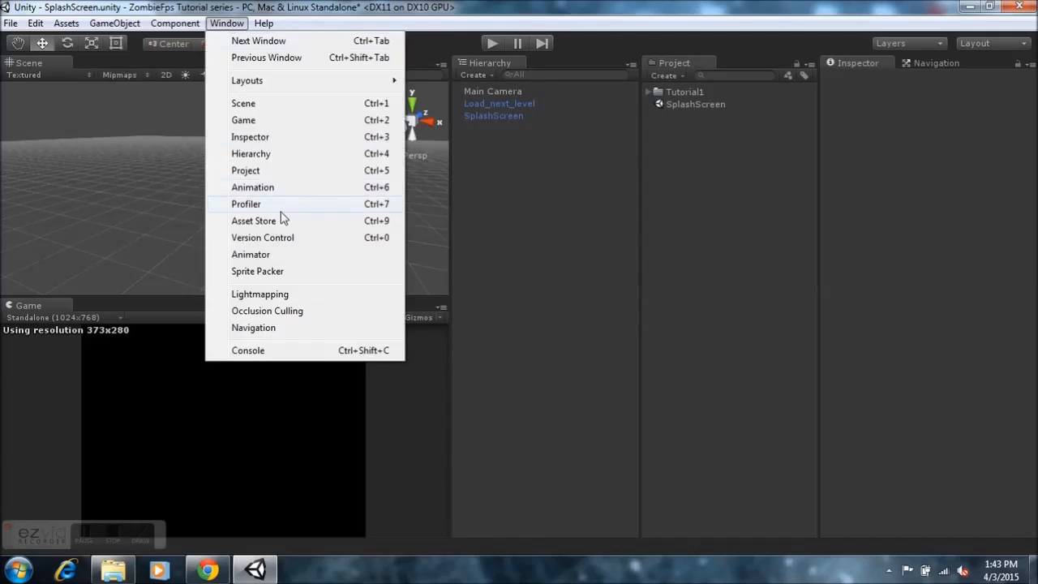
left_click(301, 25)
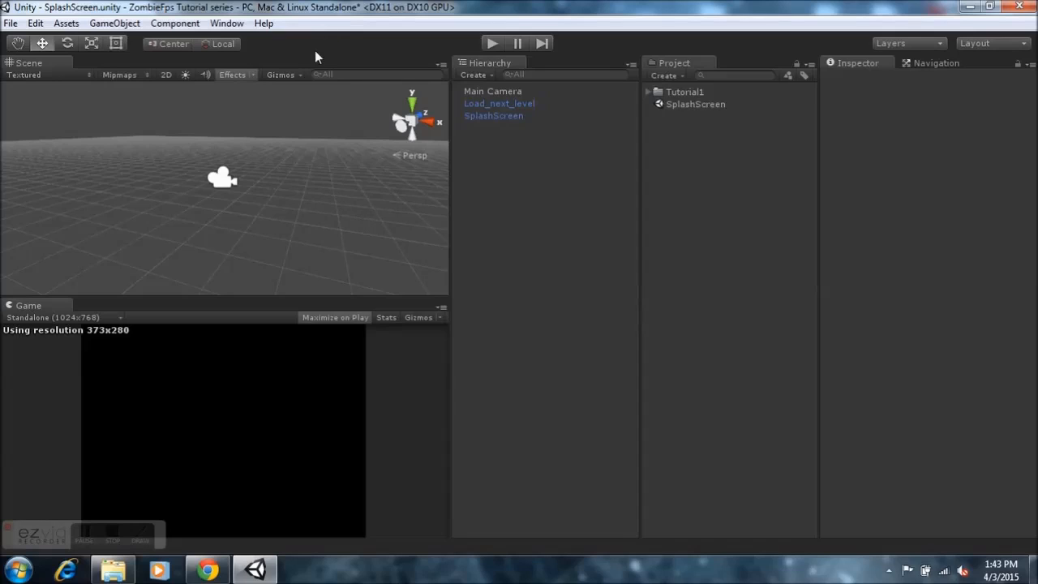
- Review the recently opened projects and the Create New Project options in the Project Wizard, and close it without creating a project
left_click(11, 23)
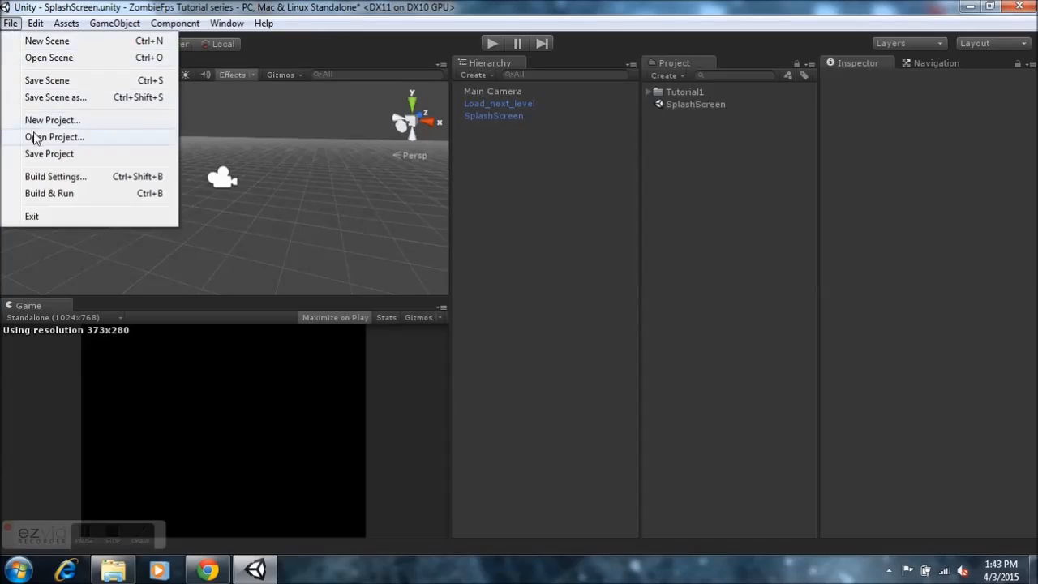
left_click(36, 138)
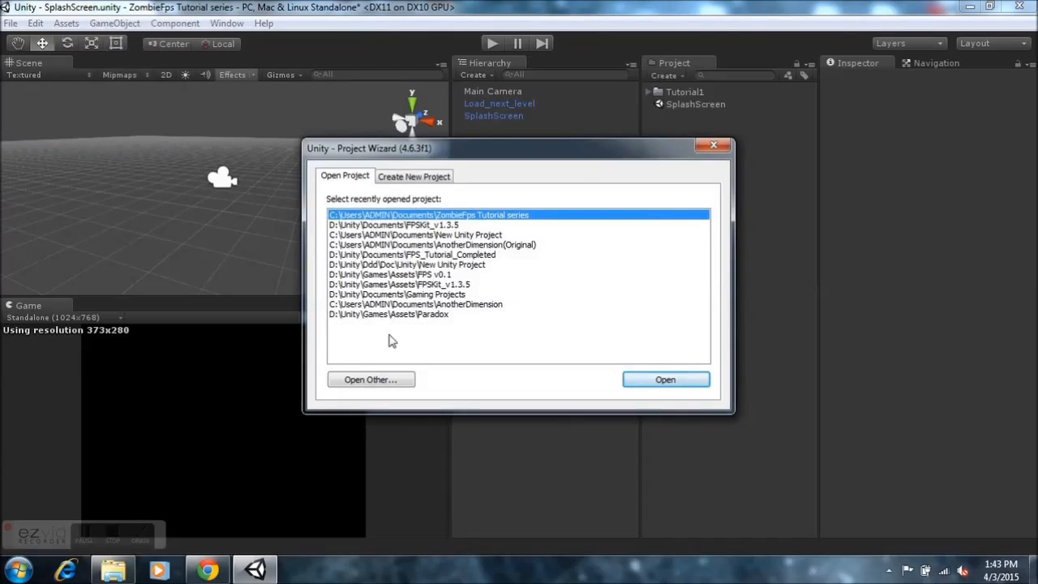
left_click(423, 177)
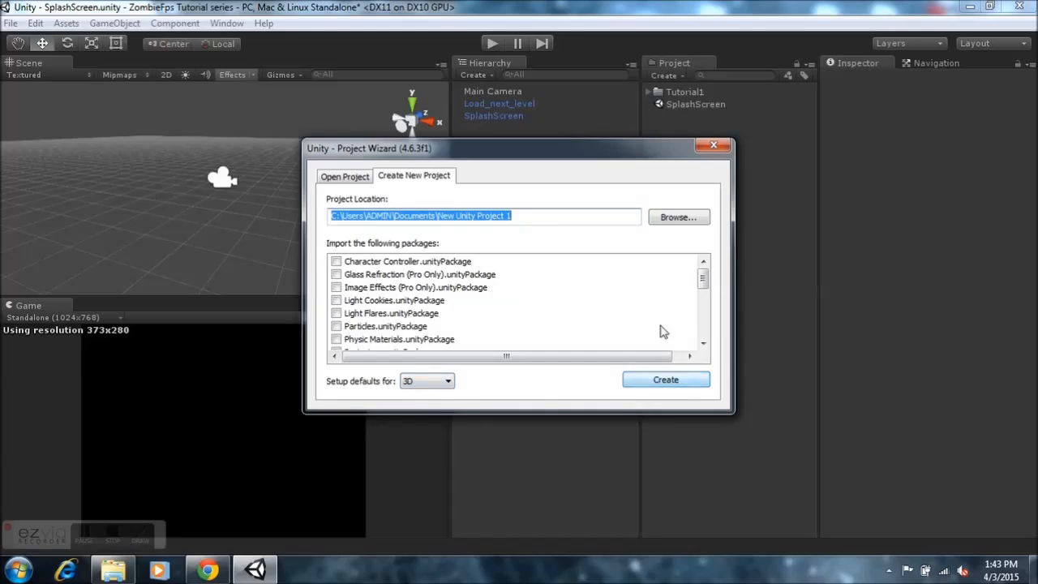
left_click(713, 146)
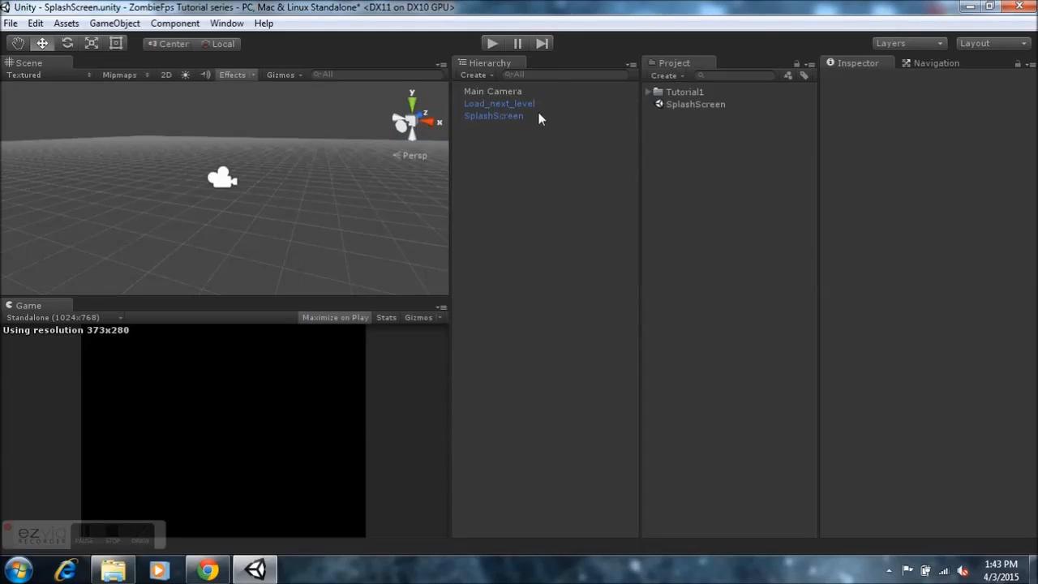
- Set the Main Camera's background colour to blue with R 68, G 85, B 201
left_click(496, 92)
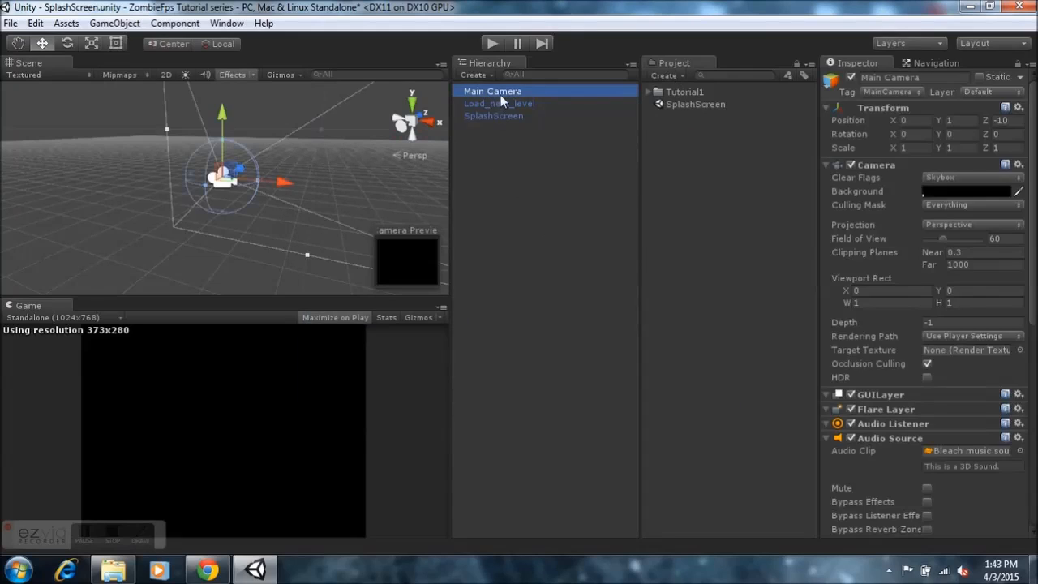
left_click(928, 192)
left_click_drag(135, 116, 135, 93)
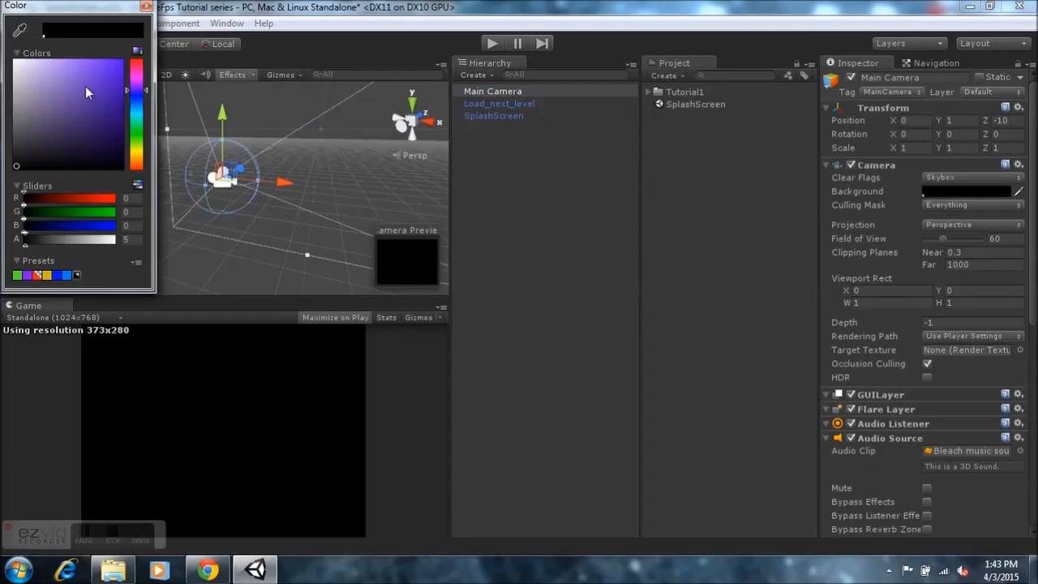
left_click(85, 84)
left_click(135, 98)
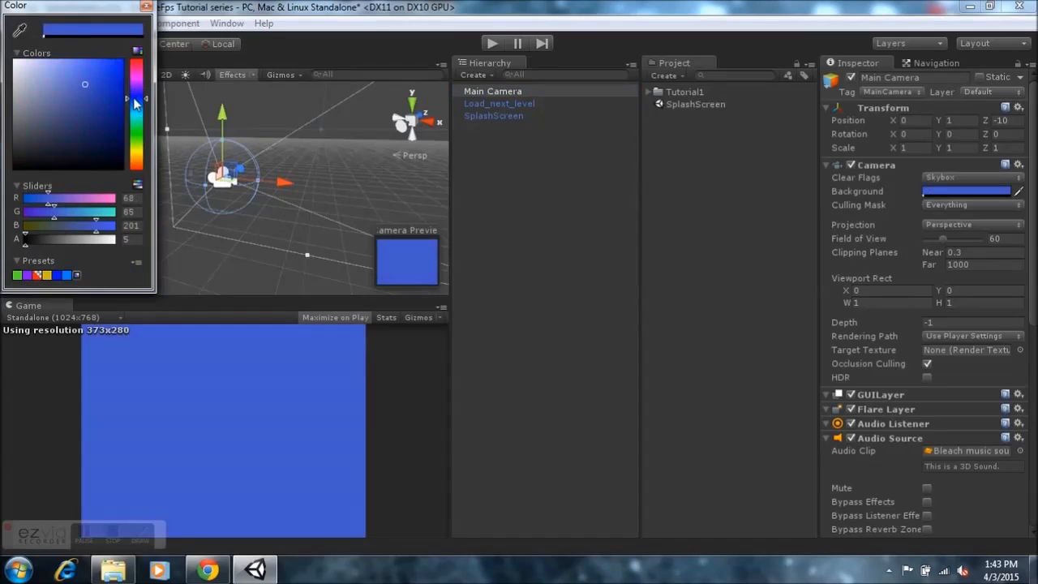
left_click(145, 7)
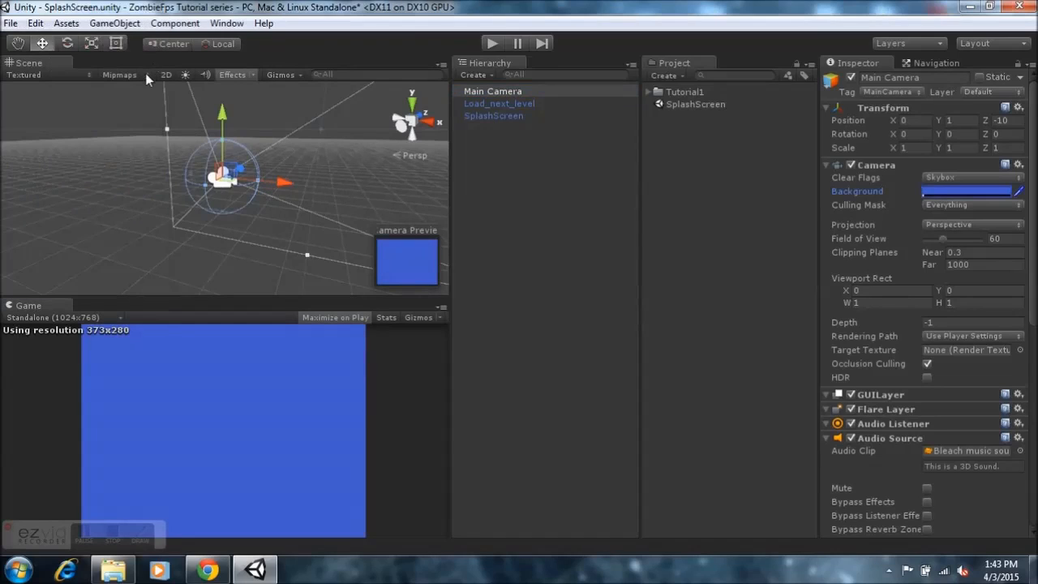
- Dock the Project panel beside the Game view and set it to One Column Layout
left_click_drag(659, 61, 117, 328)
right_click(115, 305)
left_click(122, 332)
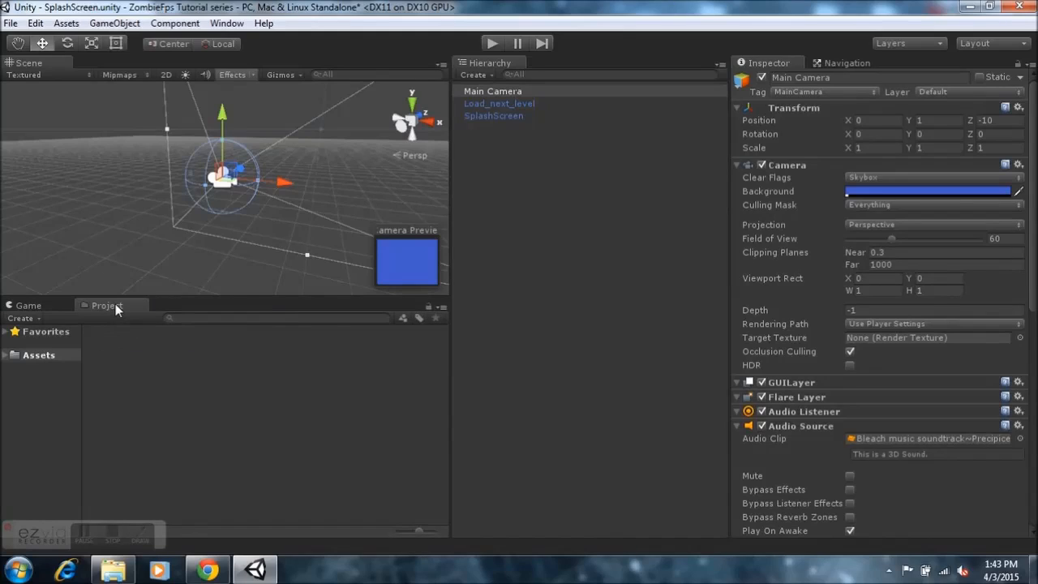
right_click(116, 305)
left_click(130, 314)
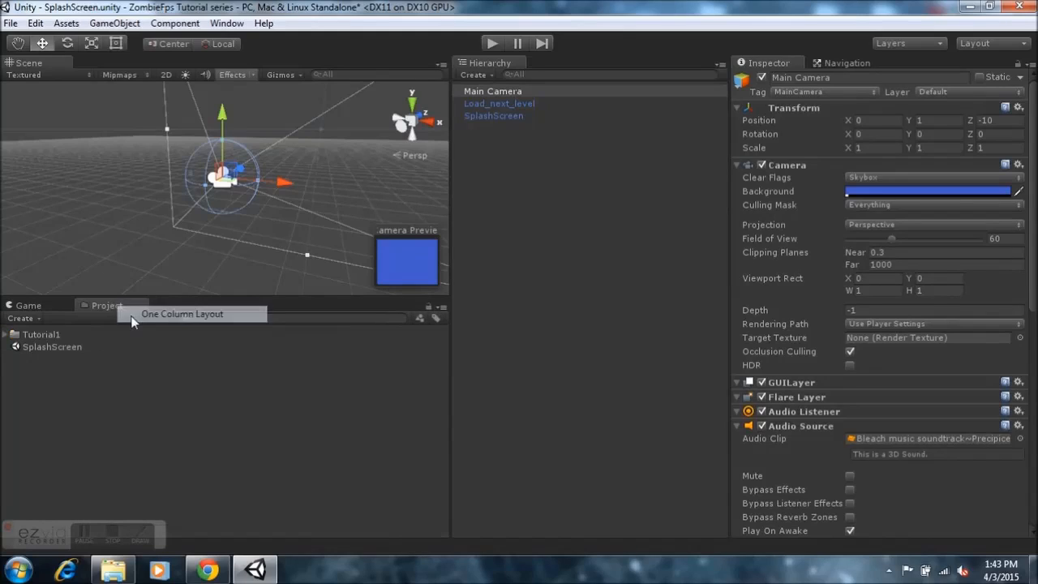
- Dock the Project panel back between the Hierarchy and the Inspector, and deselect the Main Camera
left_click_drag(103, 307, 771, 145)
mouse_move(451, 316)
left_mouse_down()
mouse_move(364, 316)
mouse_move(394, 303)
mouse_move(449, 305)
left_mouse_up()
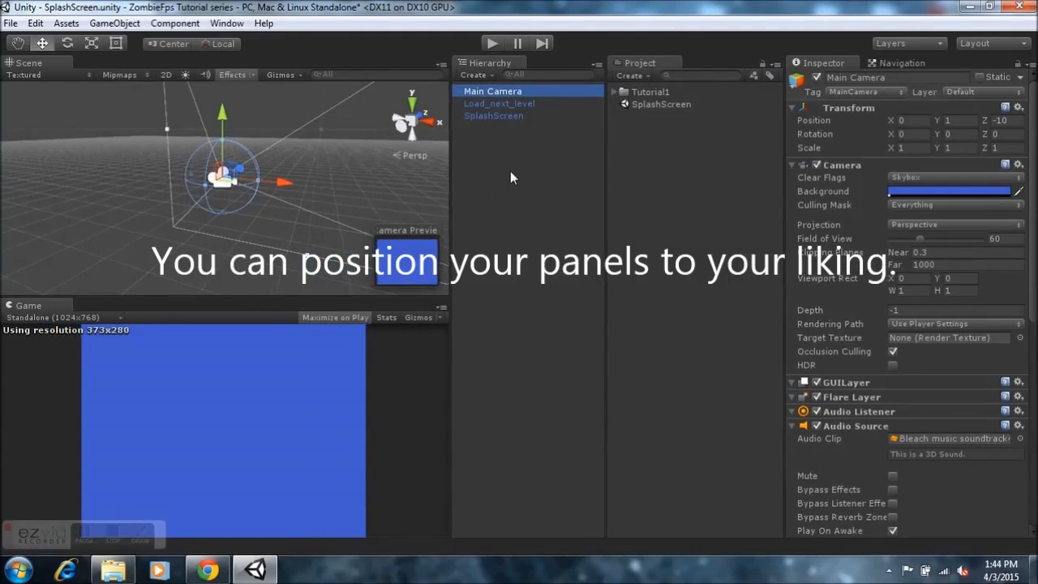
left_click(499, 195)
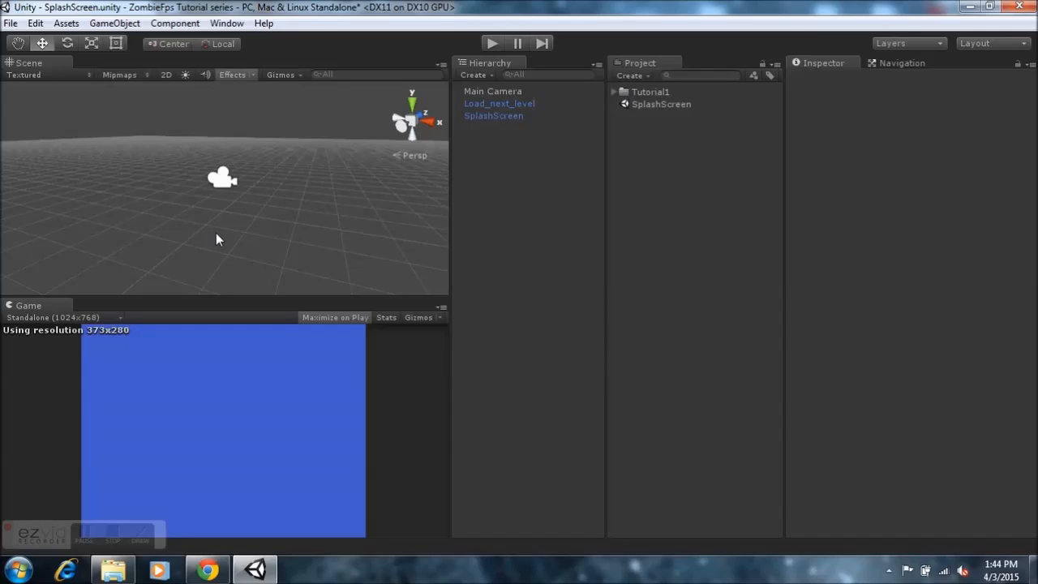
- Switch to Windows Explorer, bring the Tutorial 1 package from the ZombieFps Tutorial series folder in Documents into the Unity project, and dismiss the import dialog
left_click(112, 570)
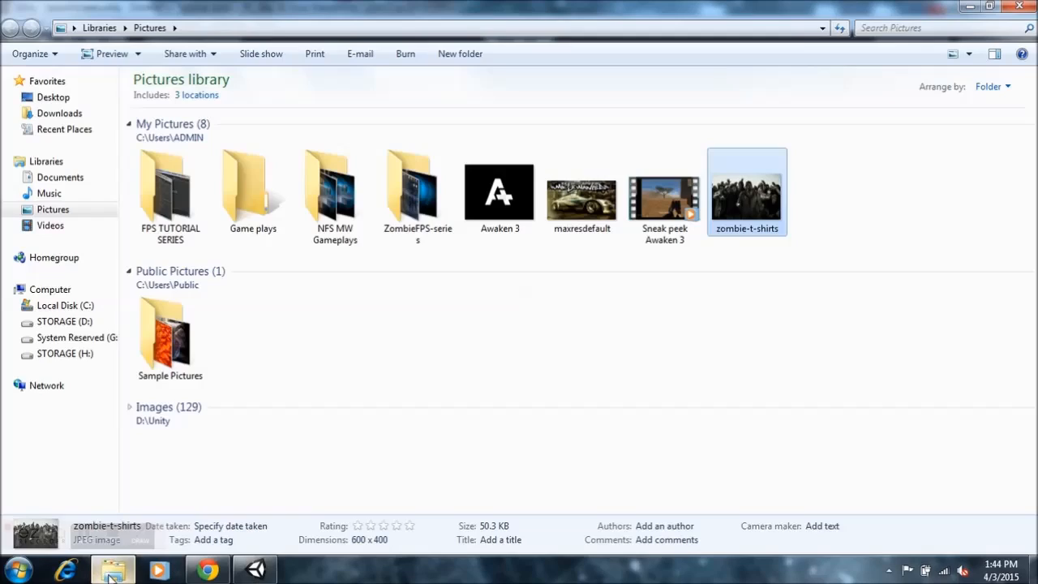
left_click(64, 180)
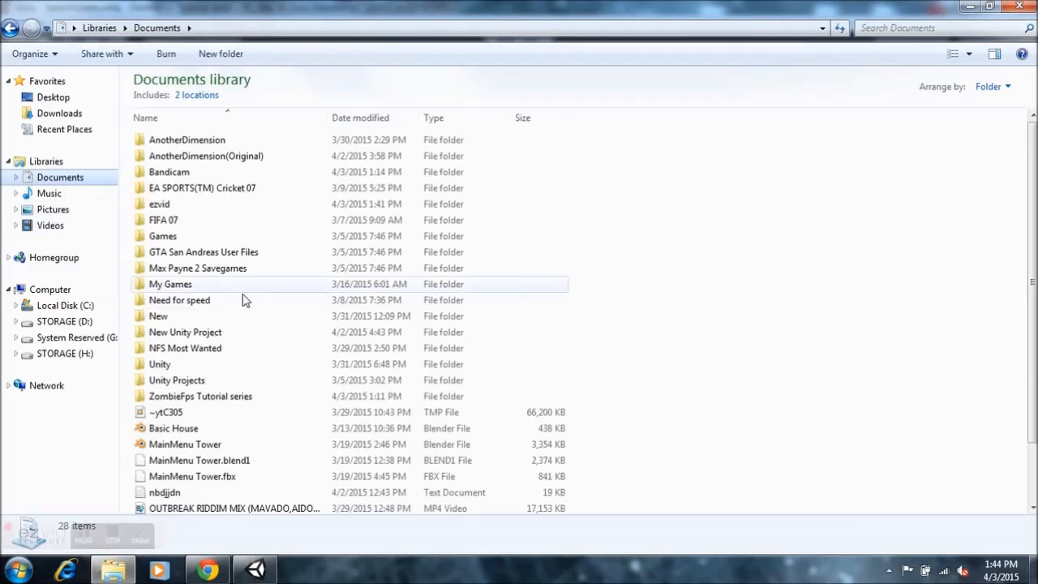
double_click(203, 395)
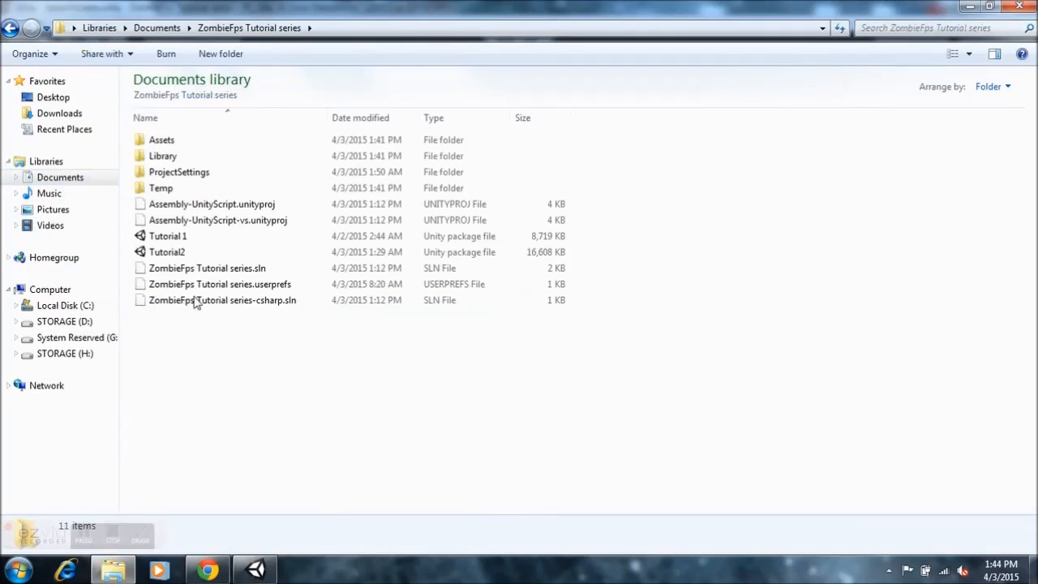
left_click_drag(167, 236, 622, 154)
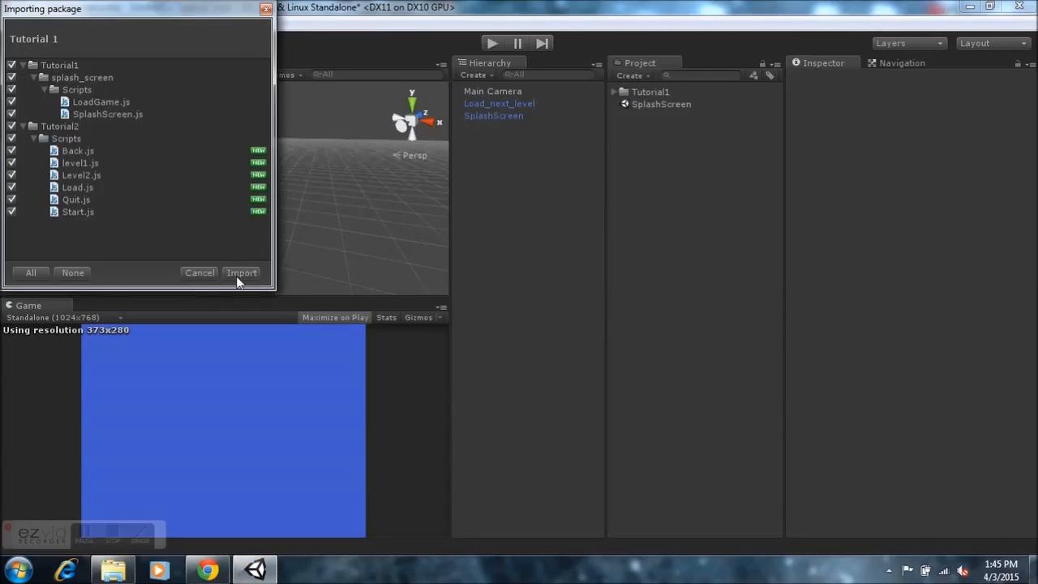
left_click(265, 9)
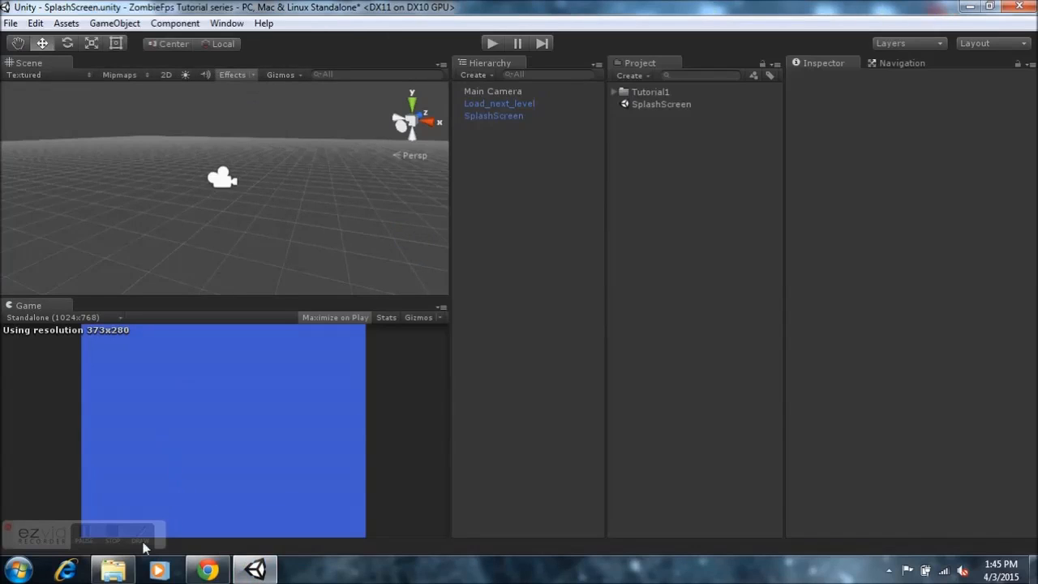
- Switch to Windows Explorer, open the Tutorial 1 package directly from its folder, and dismiss Unity's import dialog
left_click(114, 570)
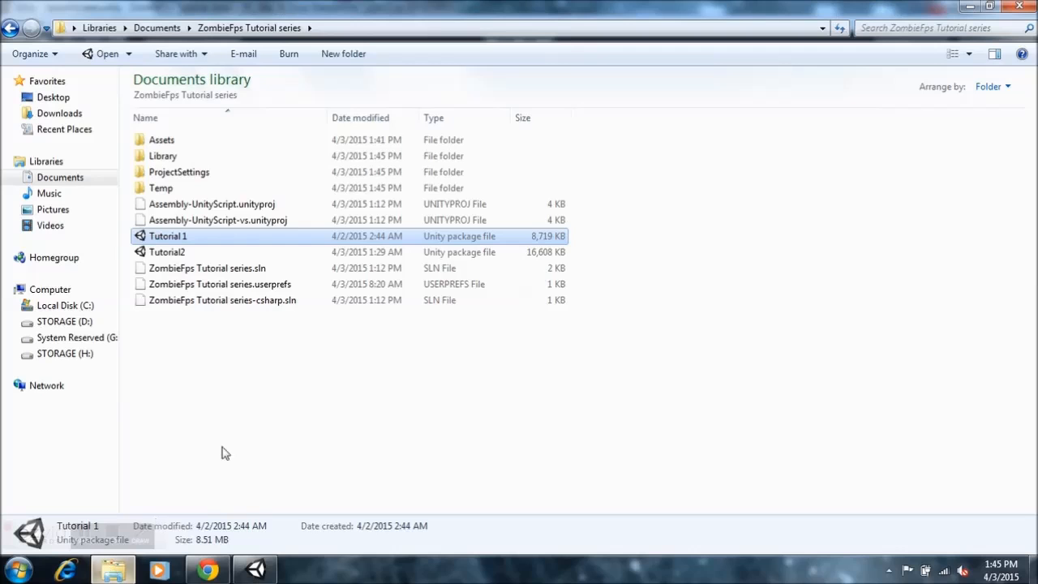
right_click(153, 240)
left_click(188, 215)
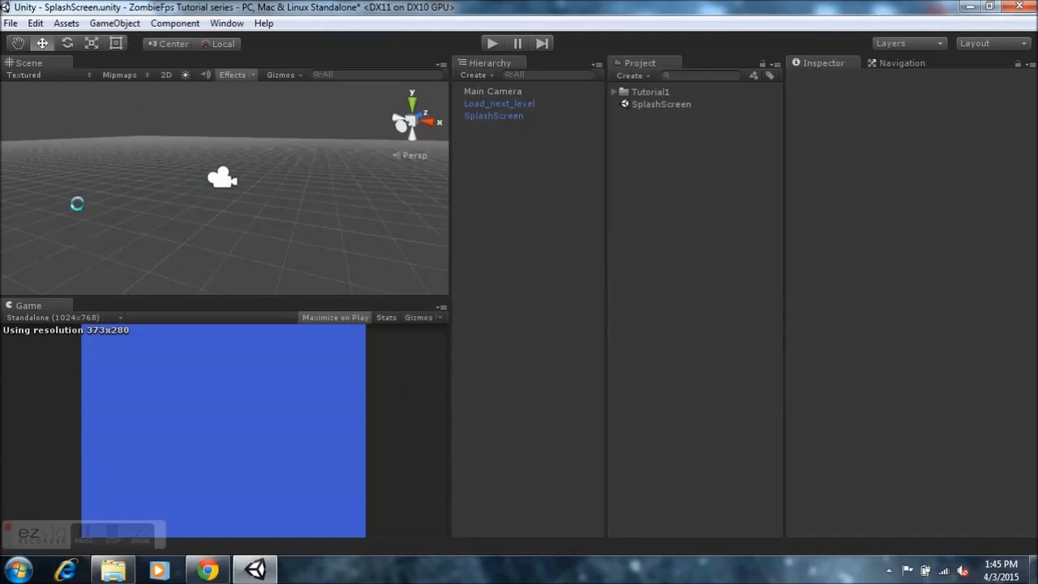
left_click(270, 7)
- Expand the Tutorial1 folder and its splash_screen subfolder in the project
left_click(666, 93)
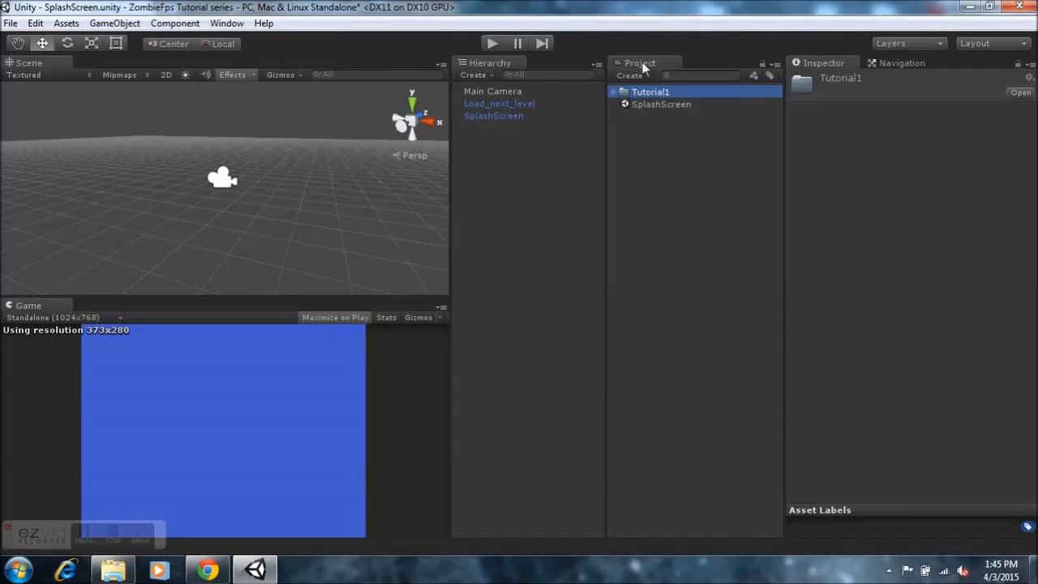
left_click(613, 92)
left_click(614, 92)
left_click(614, 91)
left_click(624, 104)
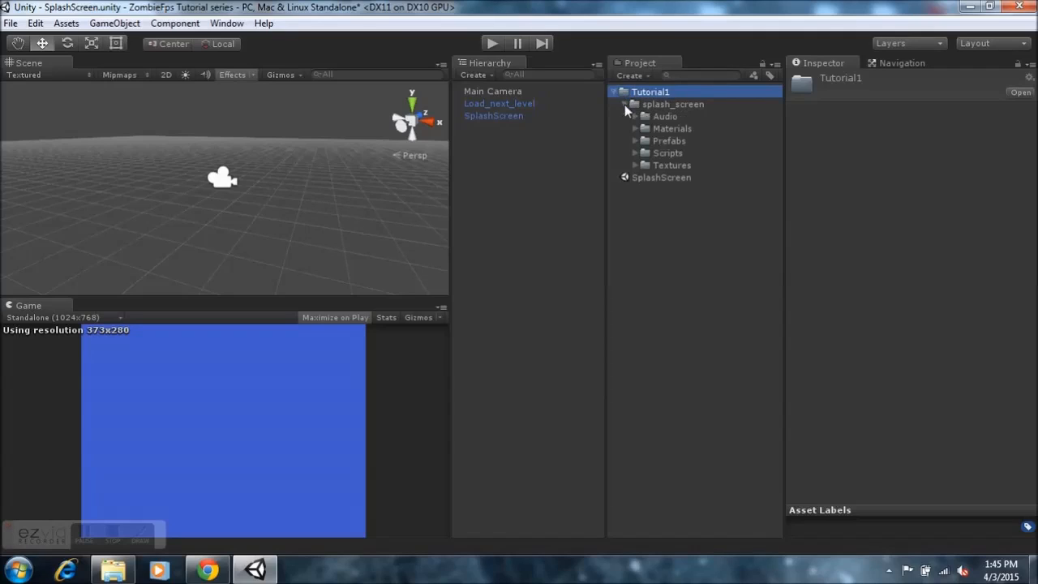
- Examine the Audio, Materials, Prefabs, Scripts and Textures subfolders of splash_screen
left_click(671, 117)
left_click(670, 130)
left_click(666, 142)
left_click(665, 152)
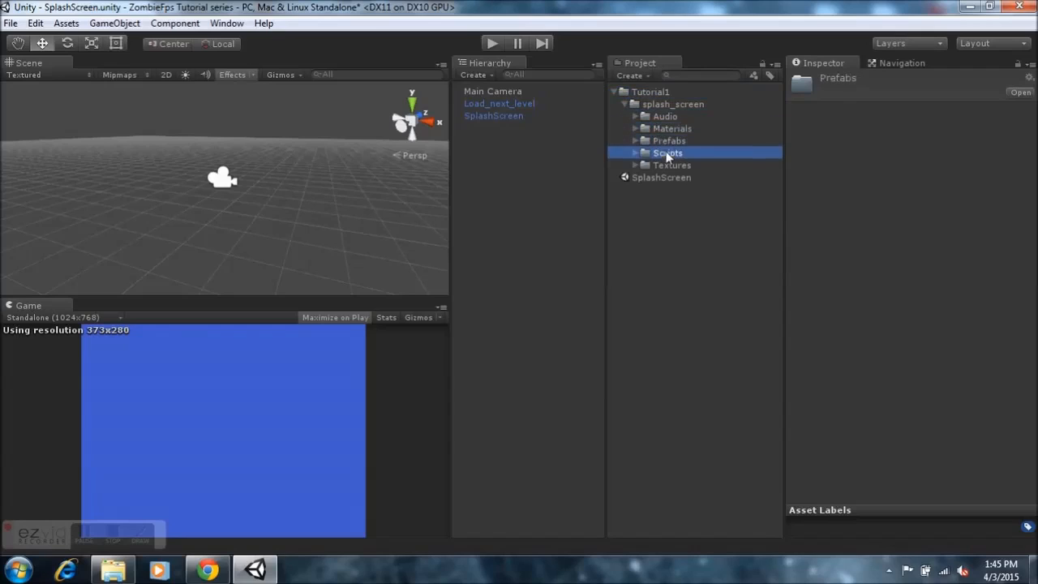
left_click(665, 165)
left_click(662, 128)
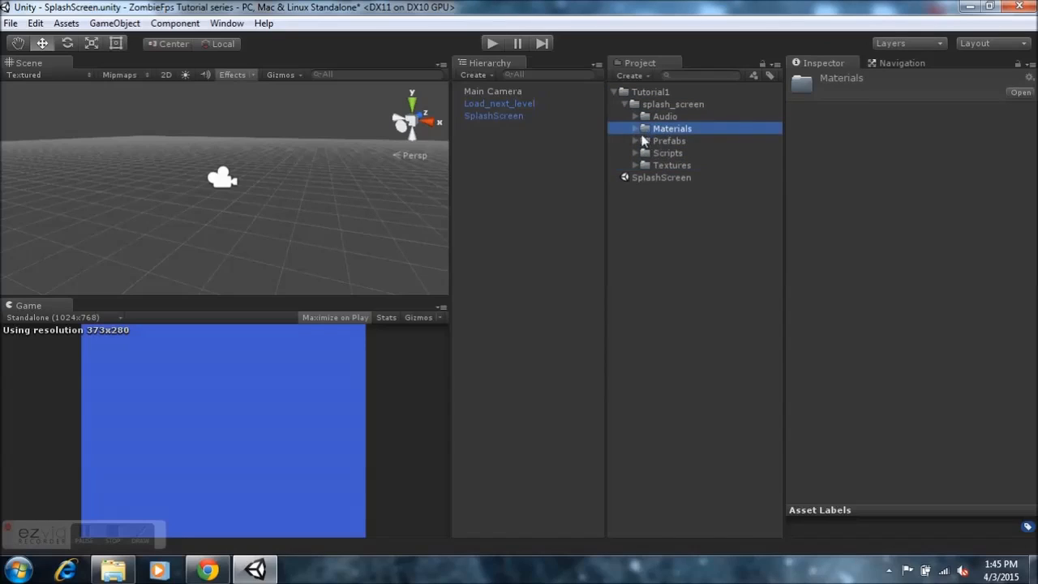
left_click(635, 128)
left_click(635, 129)
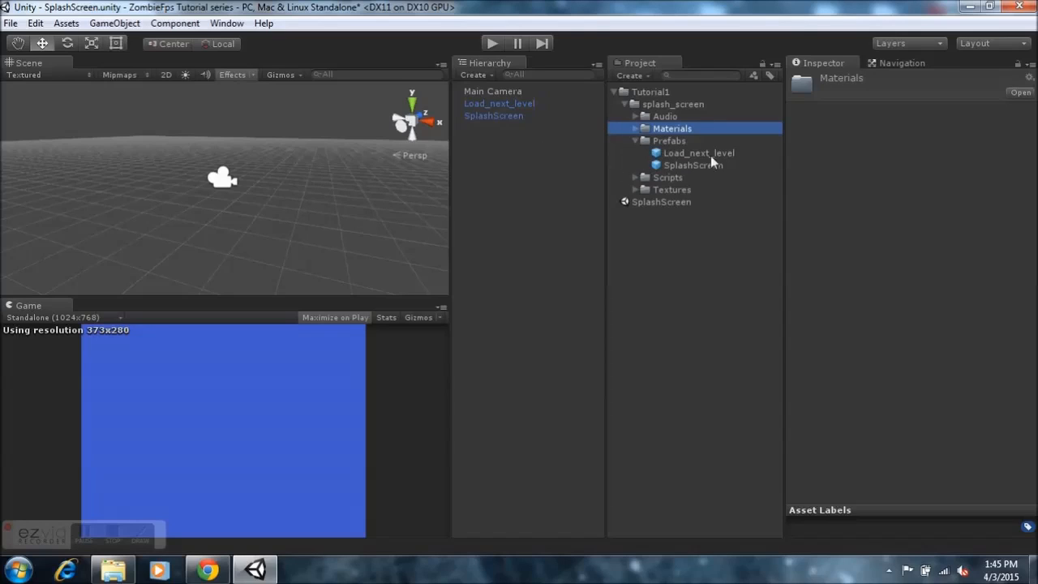
- Try adding the Load_next_level and SplashScreen prefabs to the Hierarchy, and undo both additions
left_click_drag(707, 153, 517, 136)
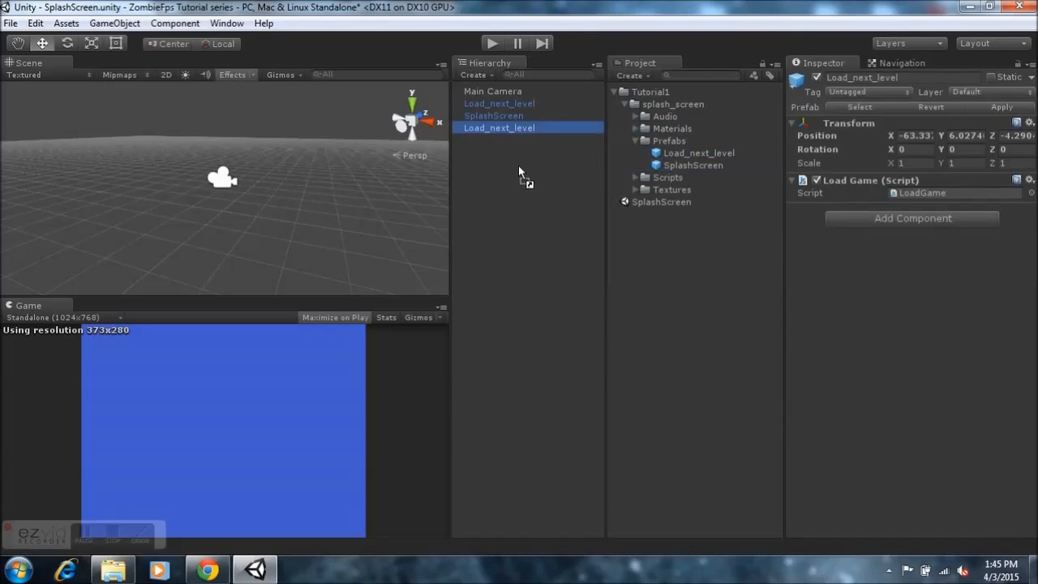
left_click_drag(519, 168, 519, 169)
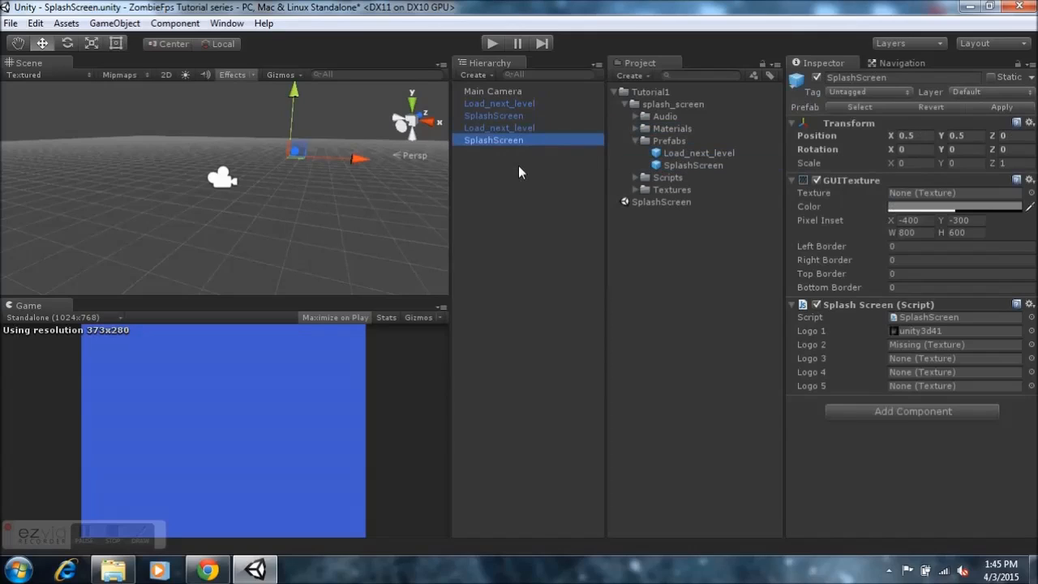
key("ctrl+z")
key("ctrl+z")
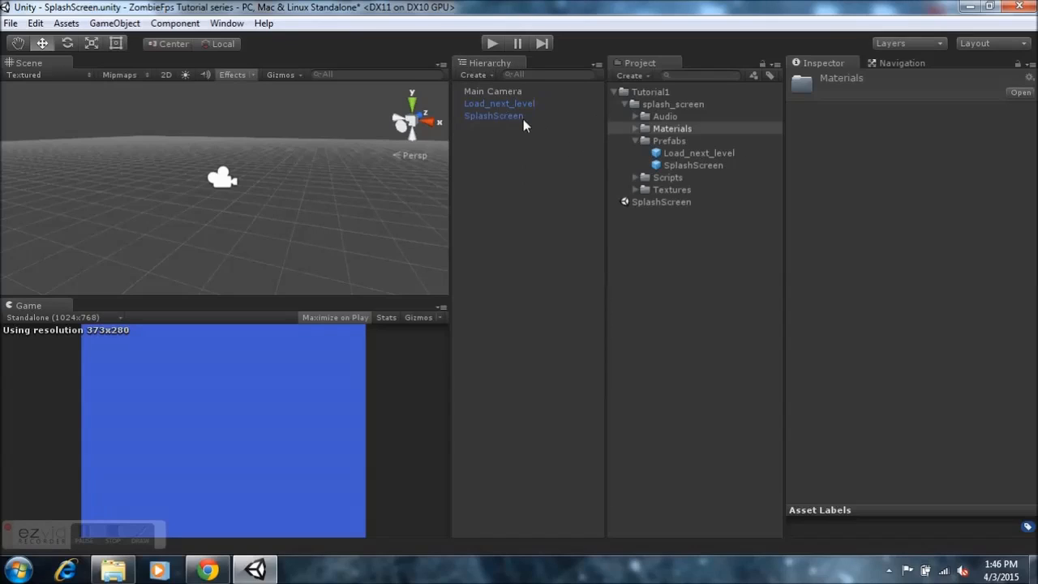
left_click_drag(669, 156, 221, 406)
left_click_drag(667, 153, 237, 382)
right_click_drag(176, 223, 218, 174)
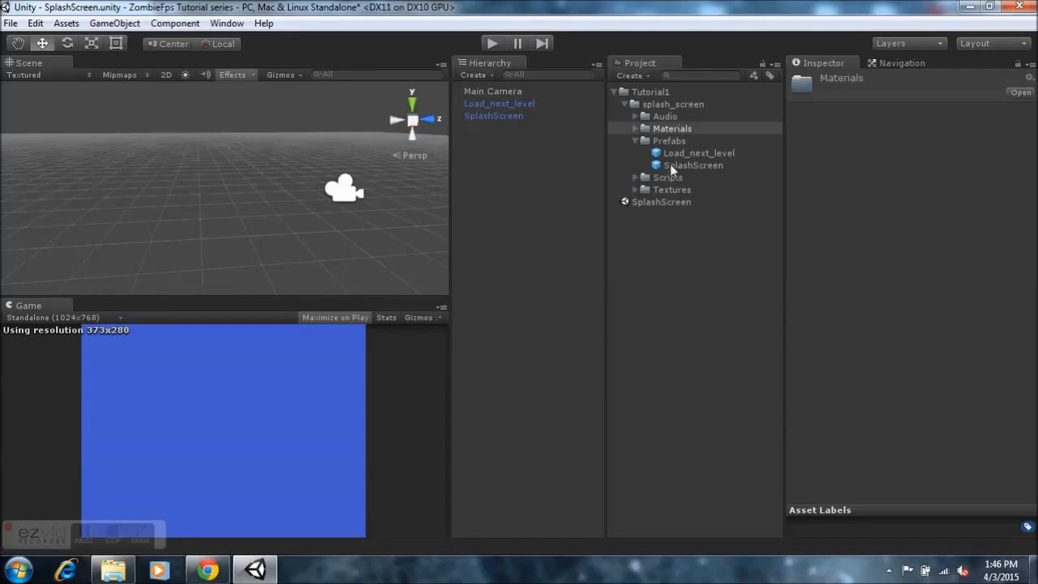
- Collapse the Prefabs folder inside splash_screen
left_click(635, 141)
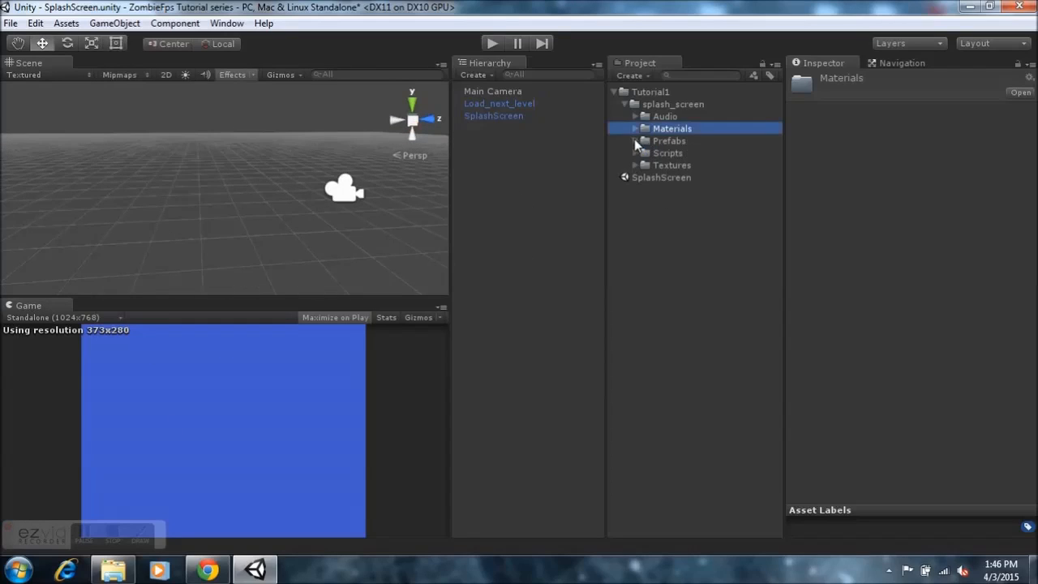
- Examine the SplashScreen object's logo settings and each image in the splash_screen Textures folder
left_click(485, 115)
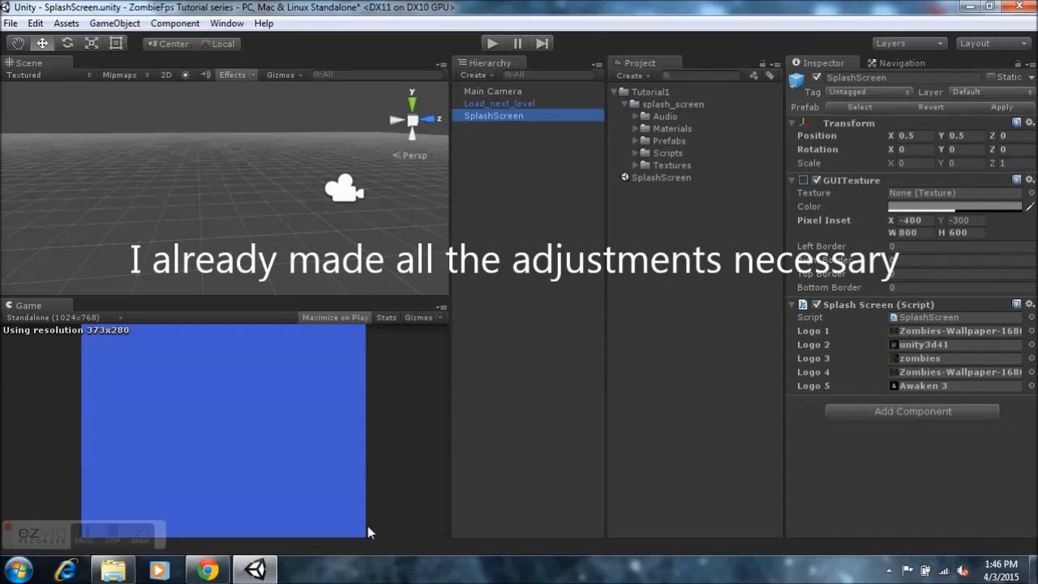
left_click(635, 165)
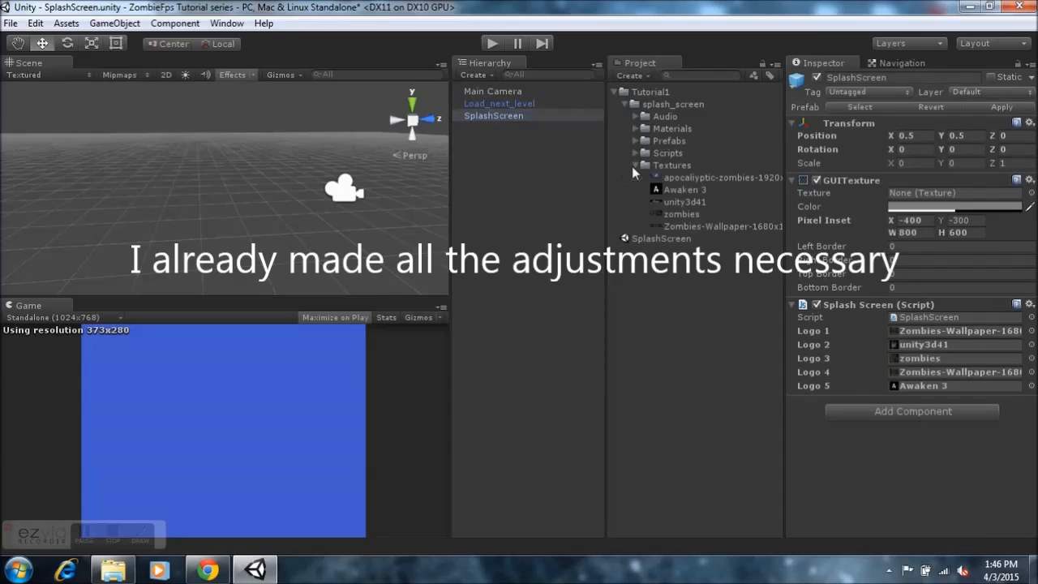
left_click(681, 178)
left_click(684, 191)
left_click(685, 202)
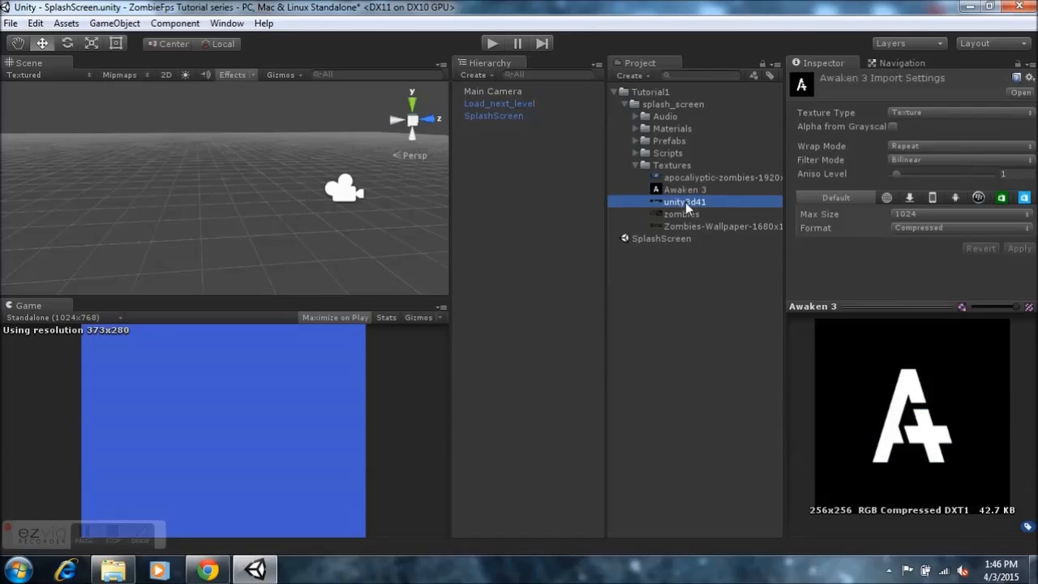
left_click(688, 214)
left_click(694, 226)
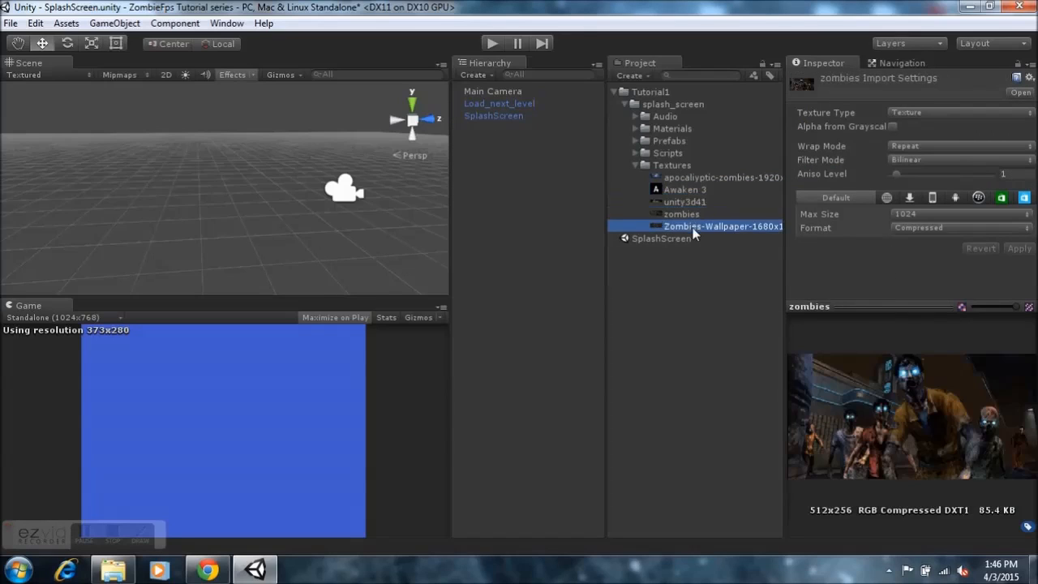
- Switch to Chrome and try to save the enlarged zombie crowd picture from the zombies image results
left_click(207, 571)
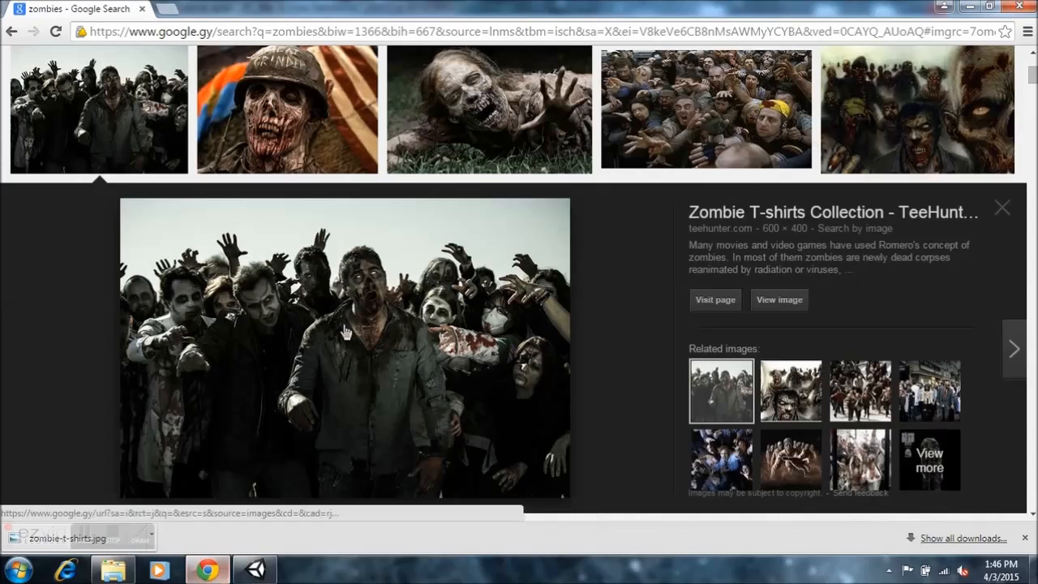
scroll(77, 146, "up", 3)
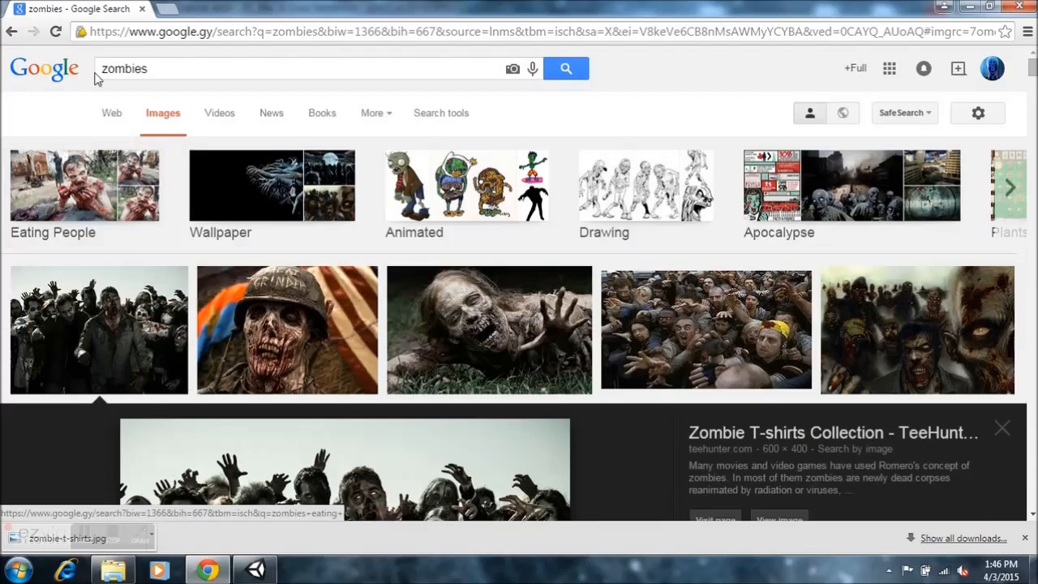
left_click(158, 69)
double_click(158, 69)
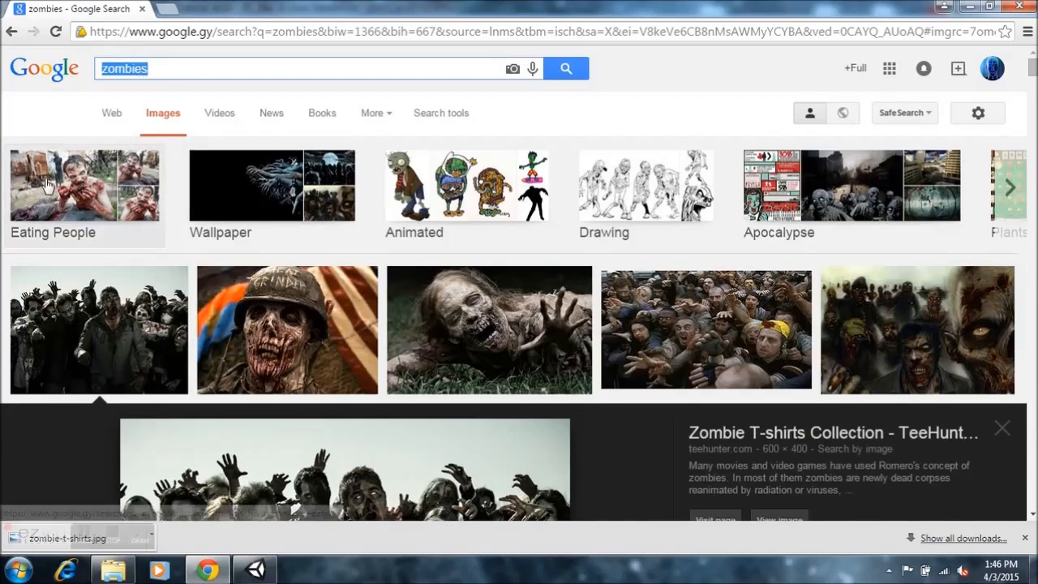
scroll(45, 180, "down", 6)
scroll(210, 144, "up", 1)
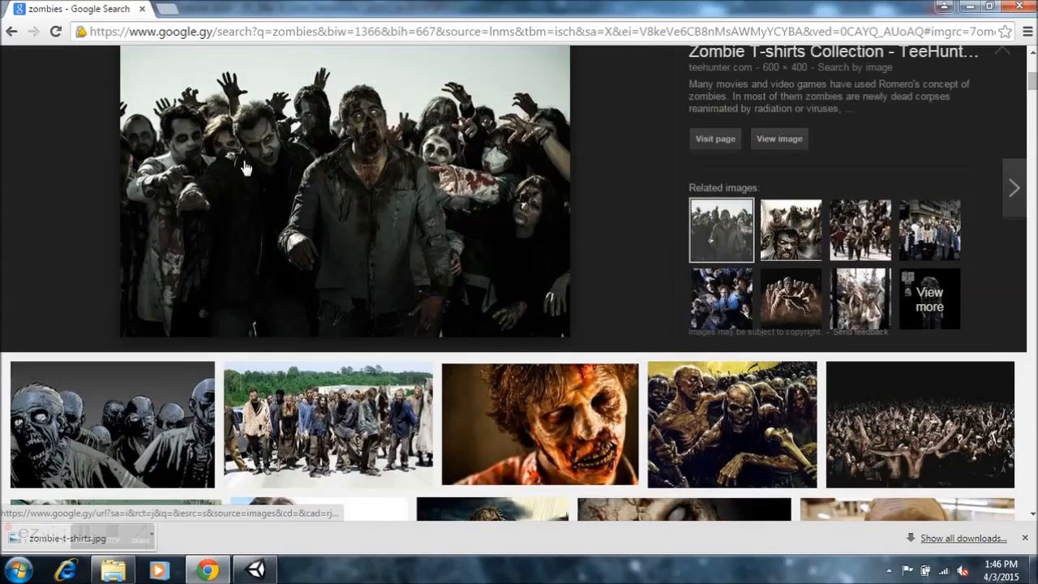
right_click(244, 163)
left_click(314, 276)
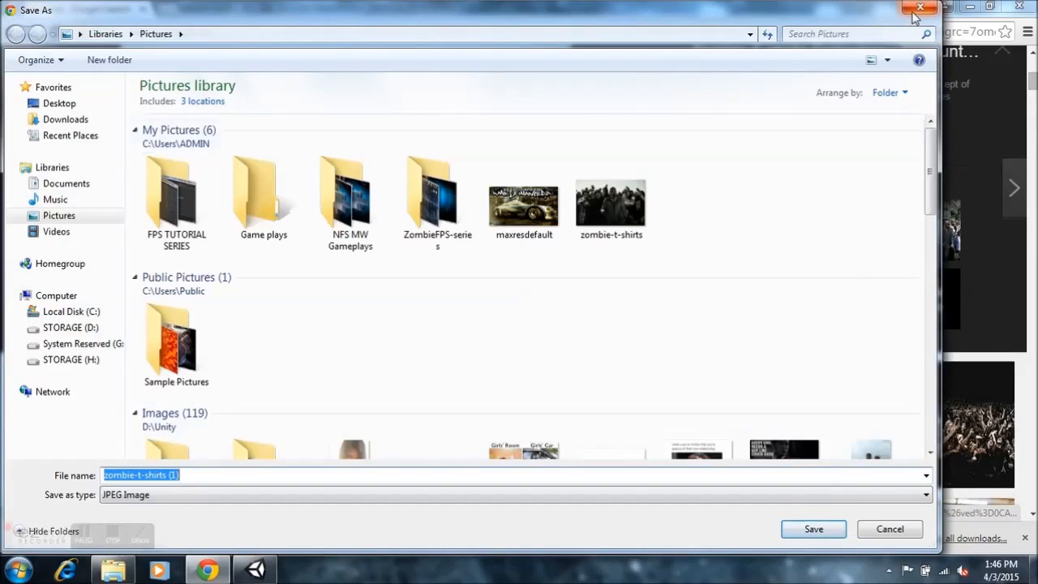
left_click(920, 8)
- Import the zombie-t-shirts image from the Pictures library into the Textures folder and assign it to SplashScreen's Logo 1
left_click(113, 569)
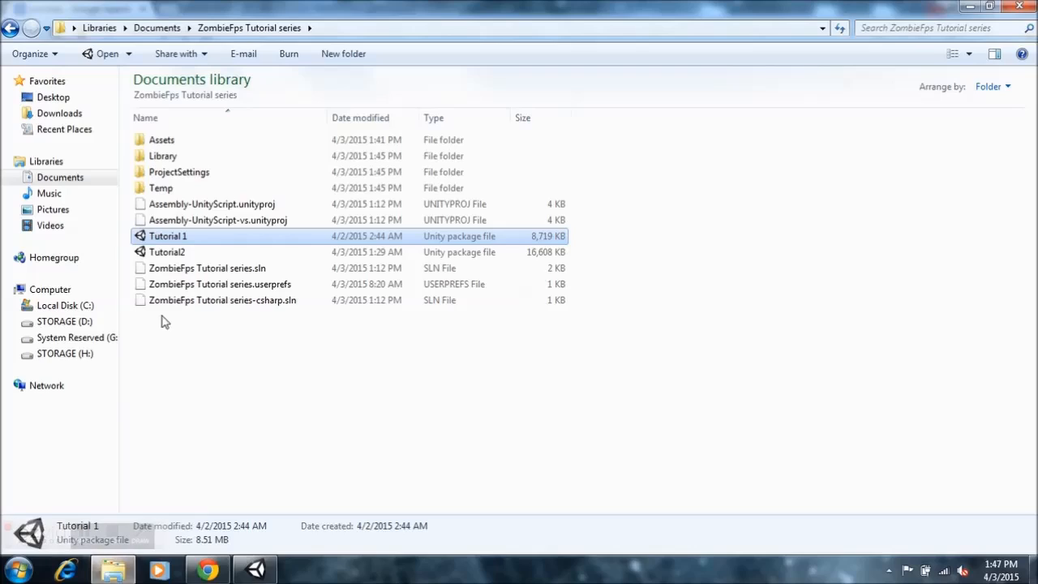
left_click(61, 209)
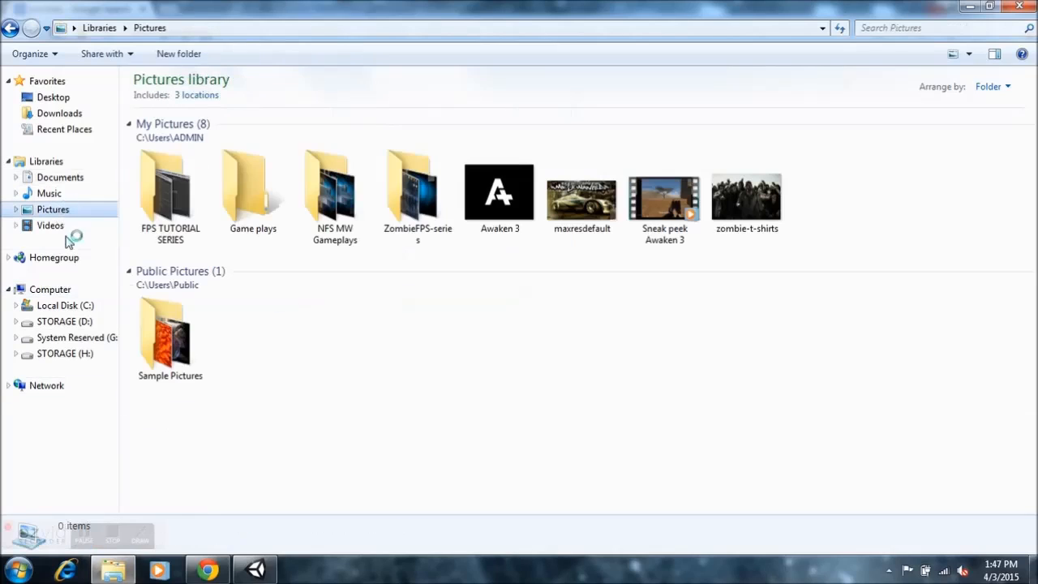
left_click_drag(718, 222, 671, 165)
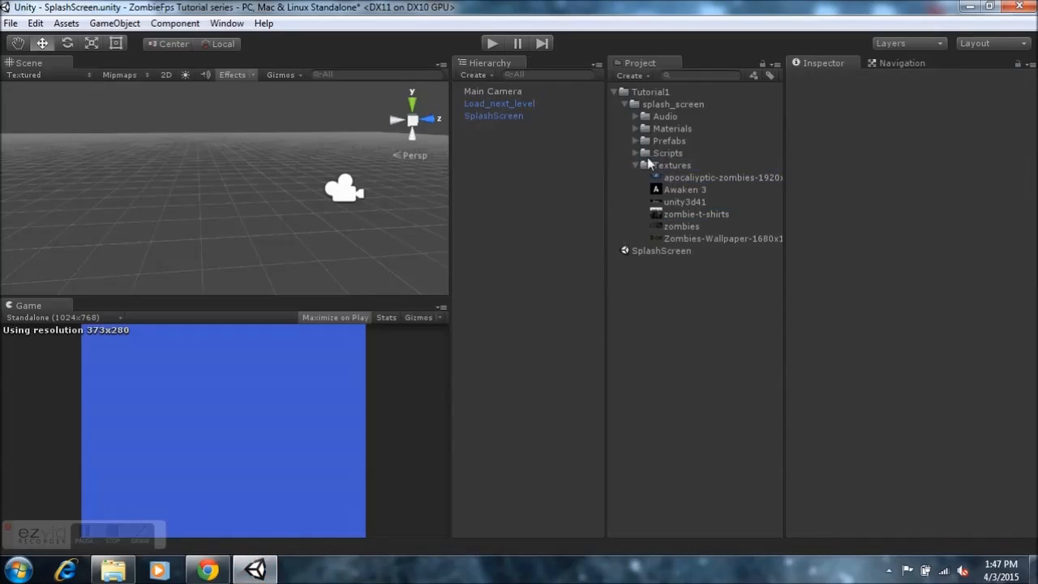
left_click(501, 115)
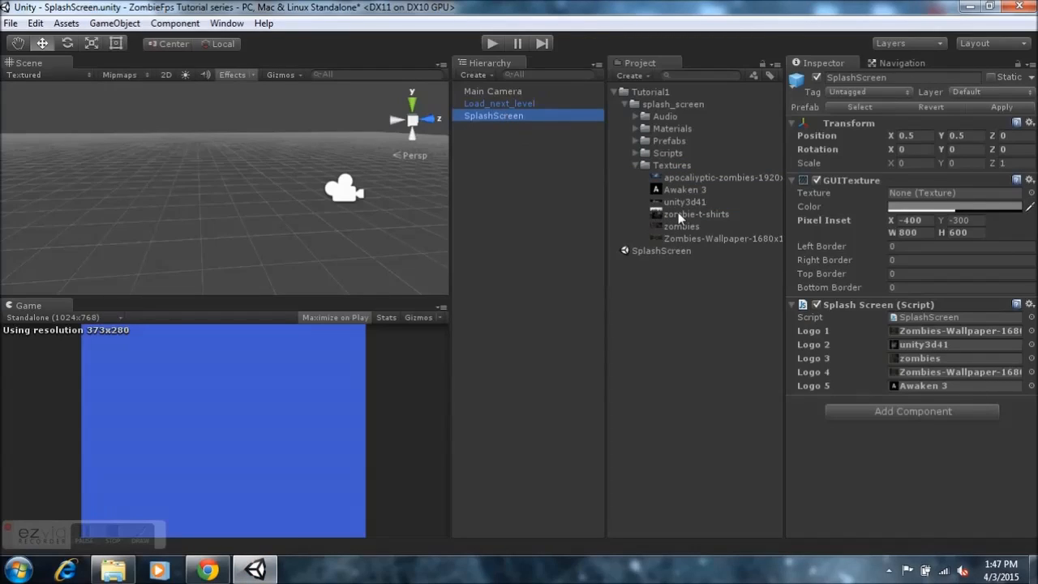
left_click_drag(679, 217, 893, 333)
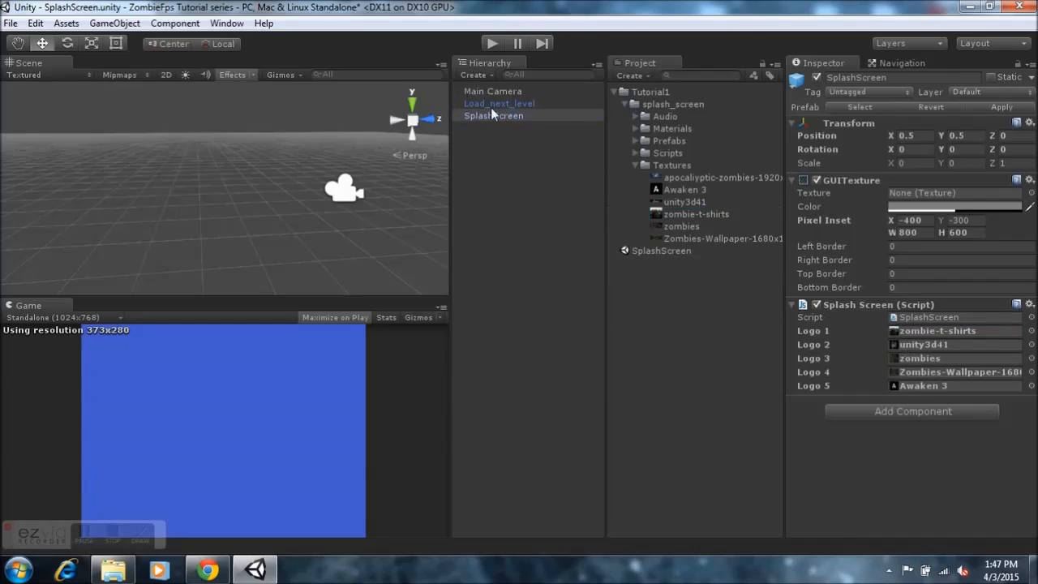
- Remove the Audio Source component from the Main Camera
left_click(492, 92)
scroll(914, 453, "down", 5)
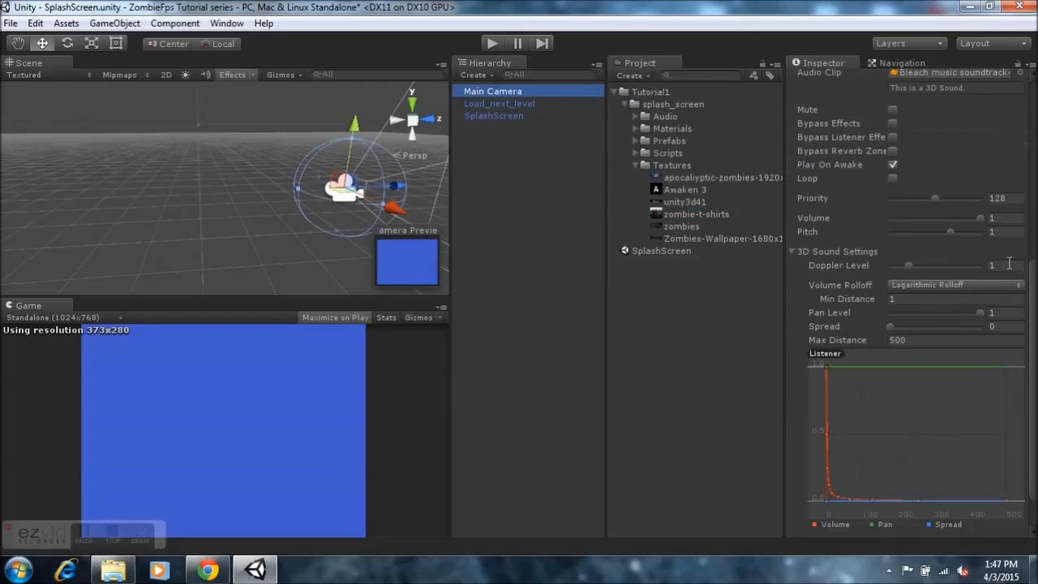
scroll(1010, 271, "up", 3)
left_click(1018, 151)
left_click(997, 195)
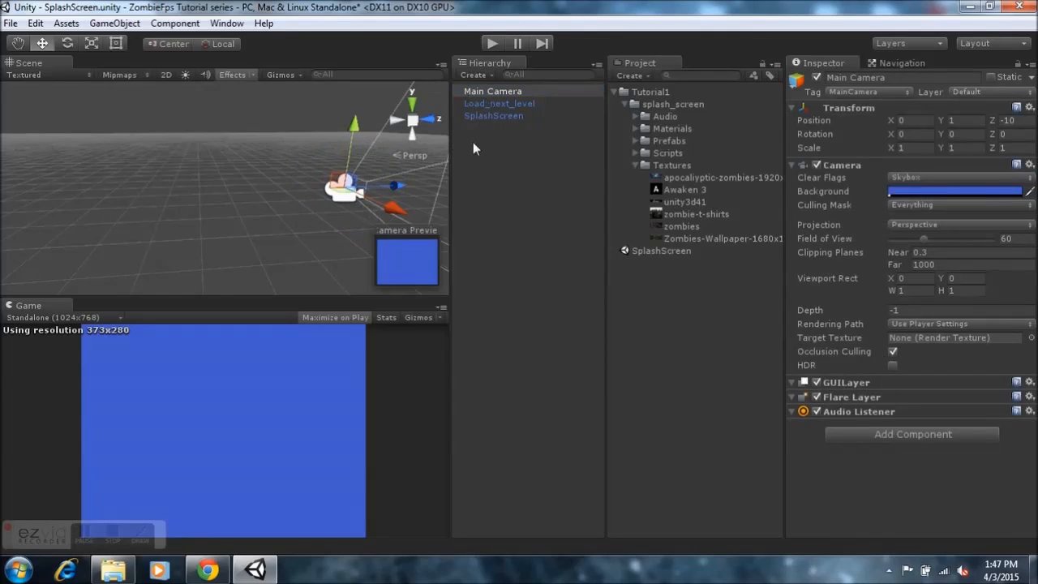
- Add a new Audio Source component to the Main Camera
left_click(478, 92)
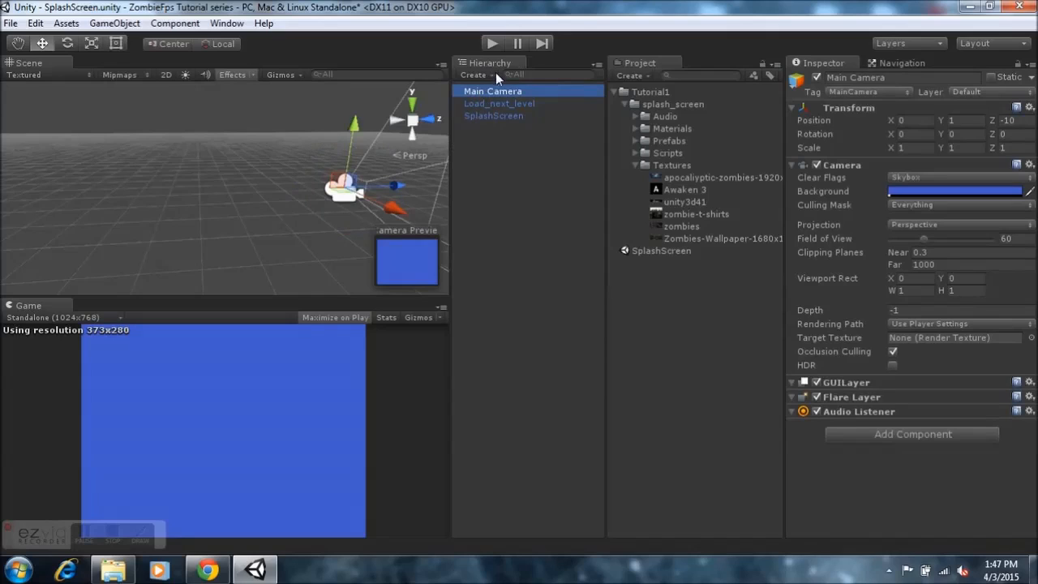
left_click(544, 221)
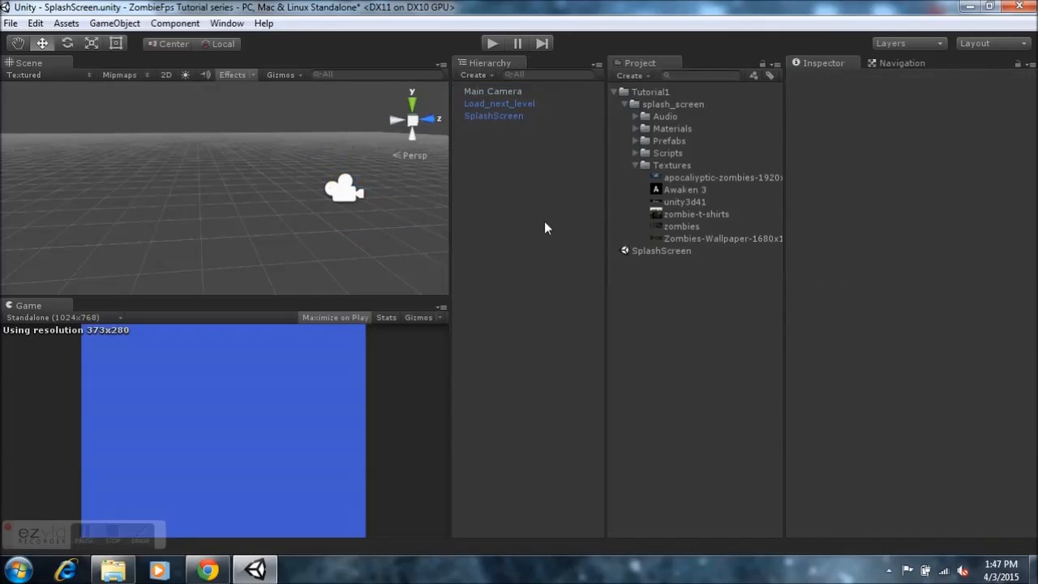
left_click(347, 194)
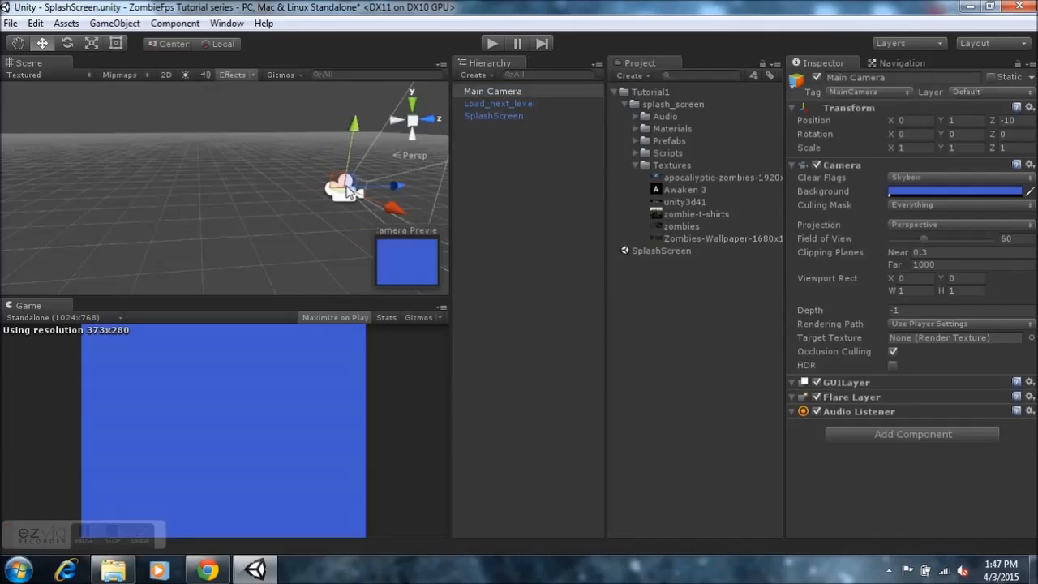
left_click(498, 91)
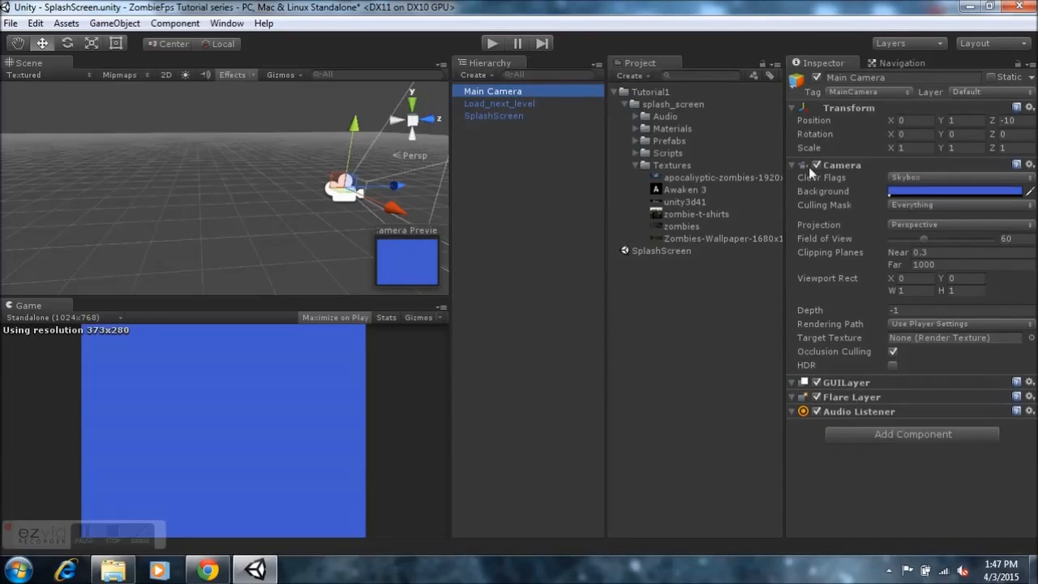
left_click(889, 437)
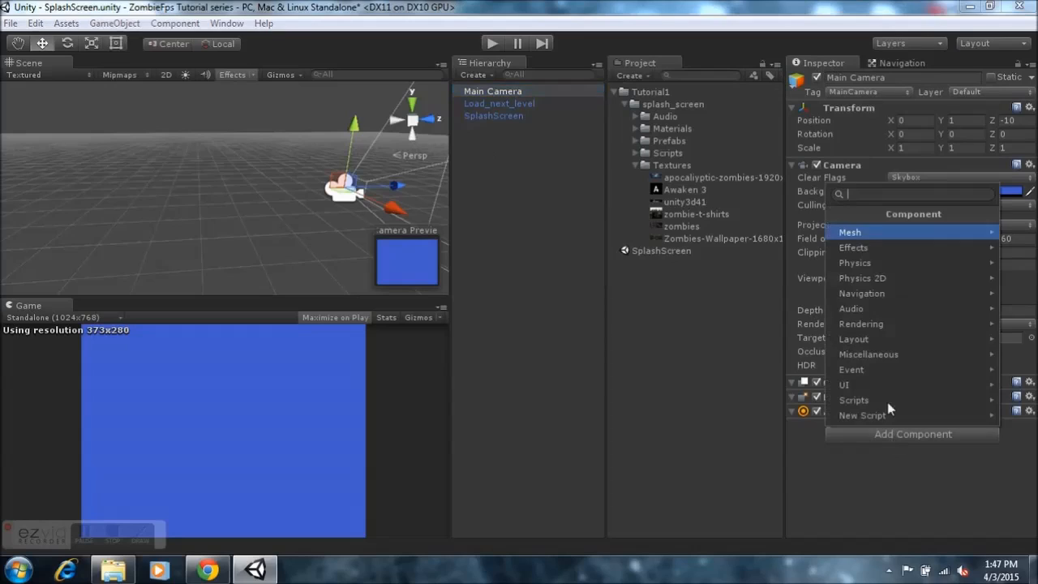
left_click(882, 307)
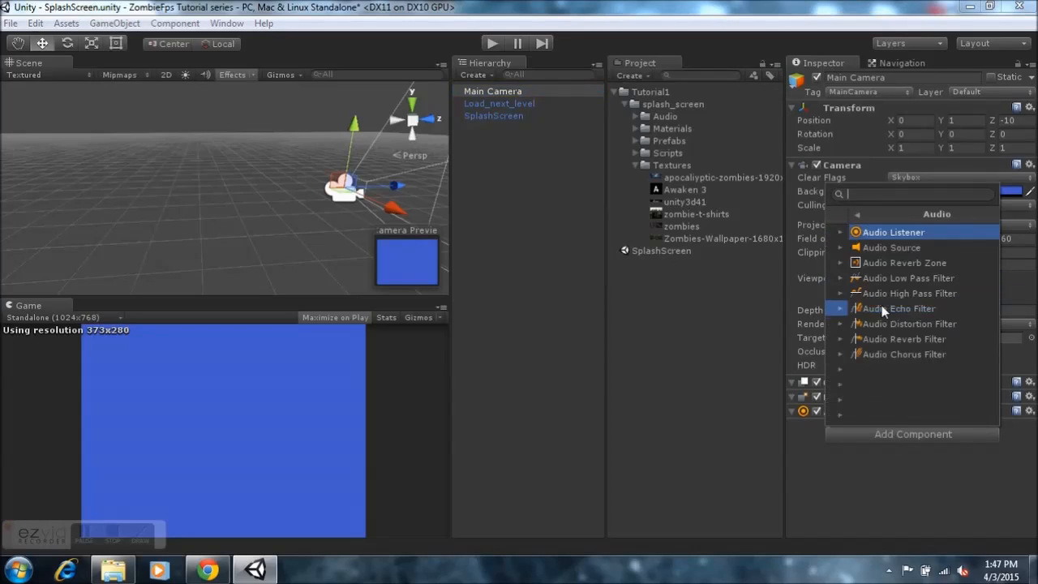
left_click(886, 251)
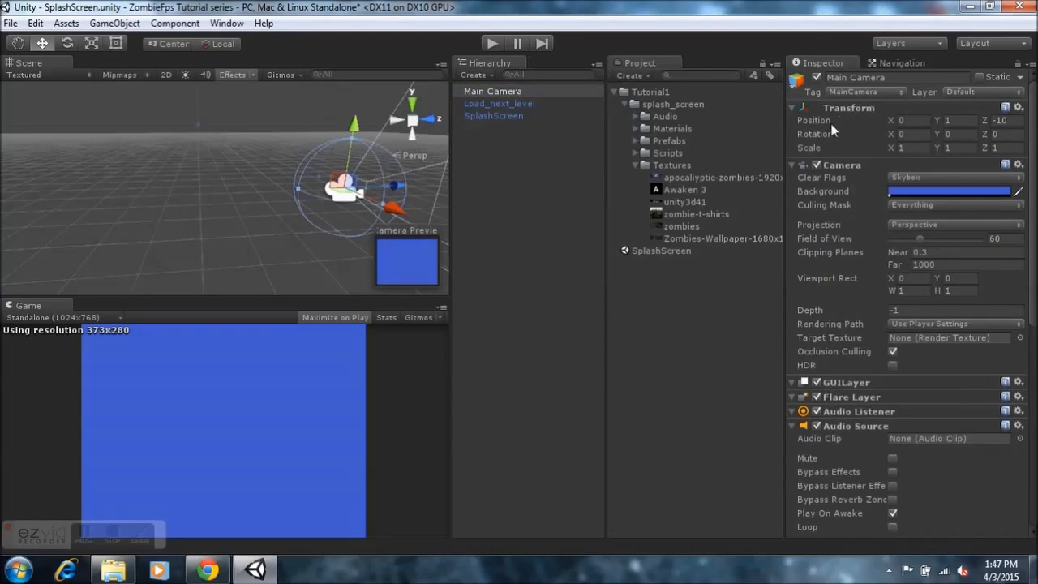
- Change the Main Camera's background color to red with R 201, G 68 and B 82
left_click(515, 92)
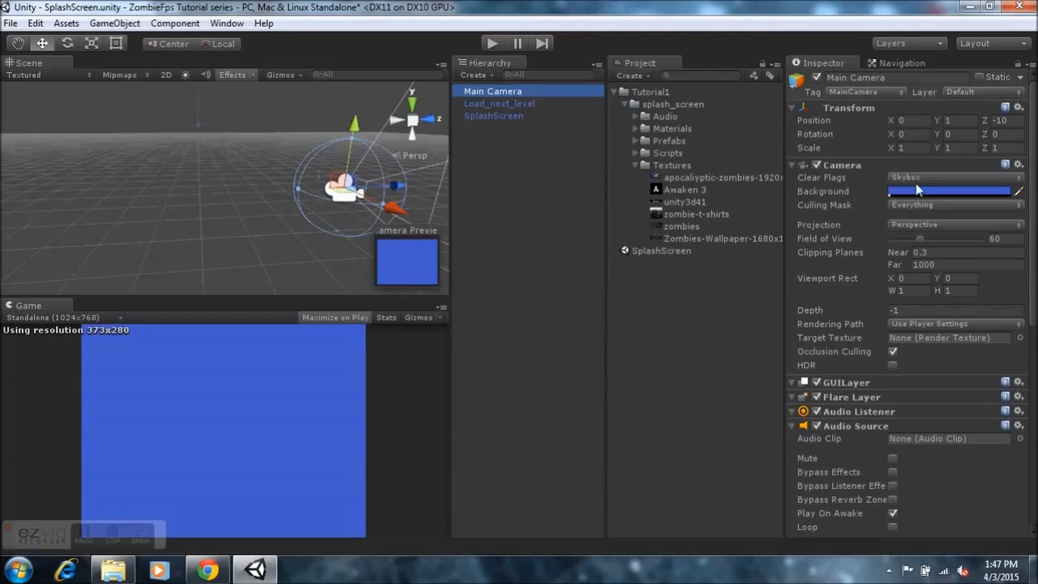
left_click(901, 192)
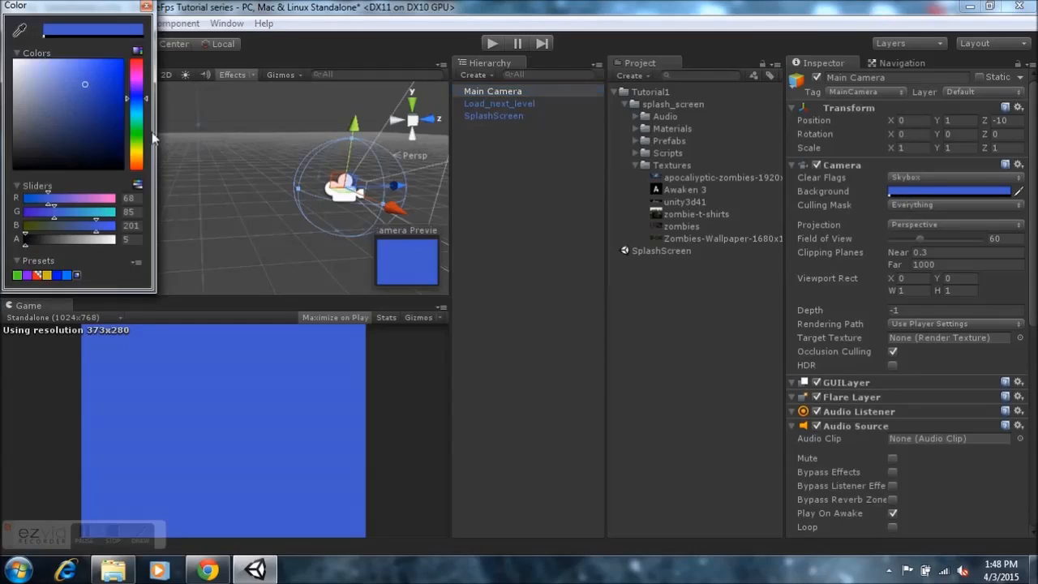
left_click(135, 65)
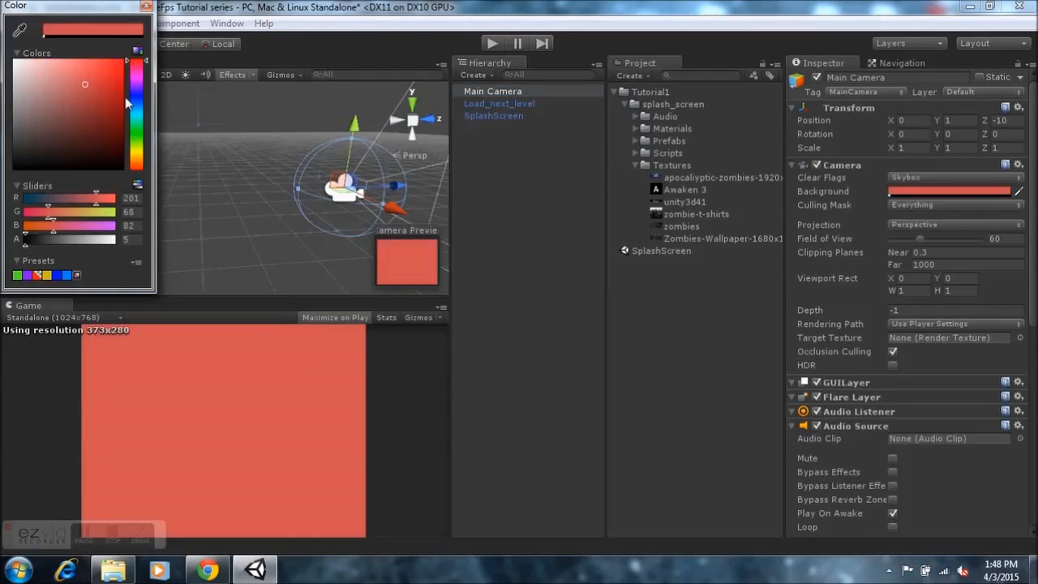
left_click(146, 5)
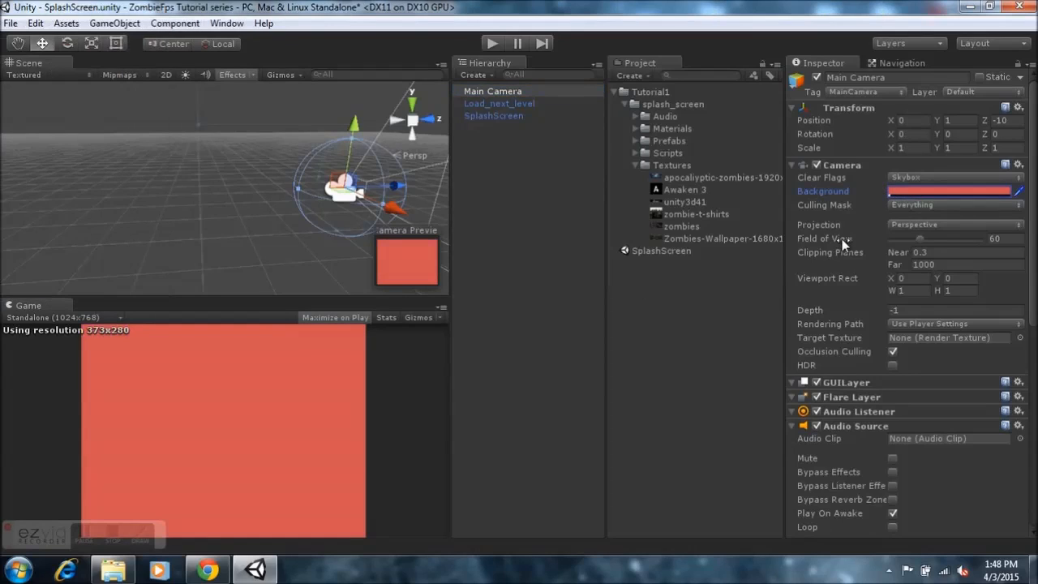
- Examine the Main Camera's projection options and its viewing area in the scene
left_click(892, 223)
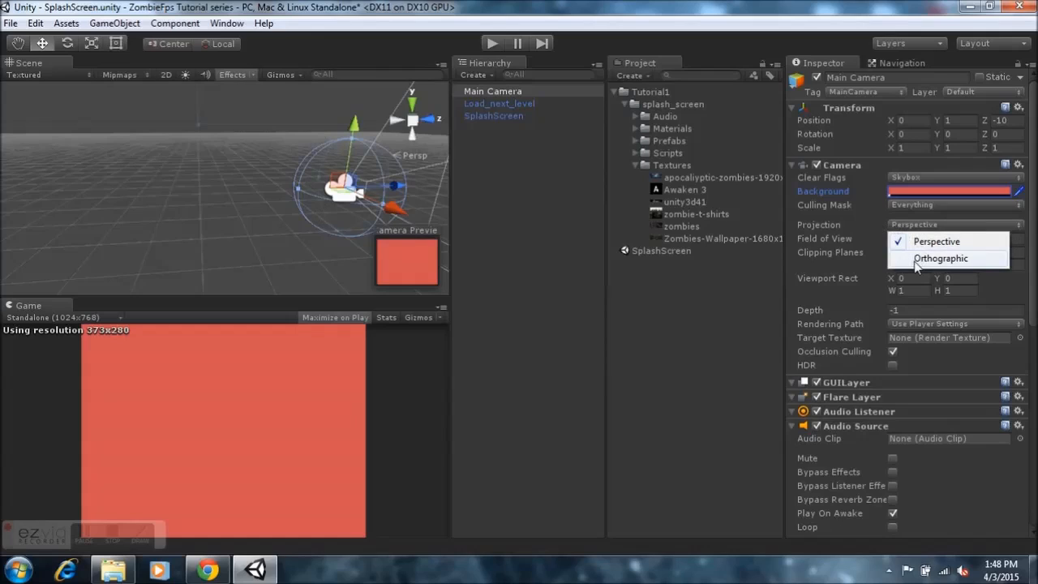
left_click(865, 224)
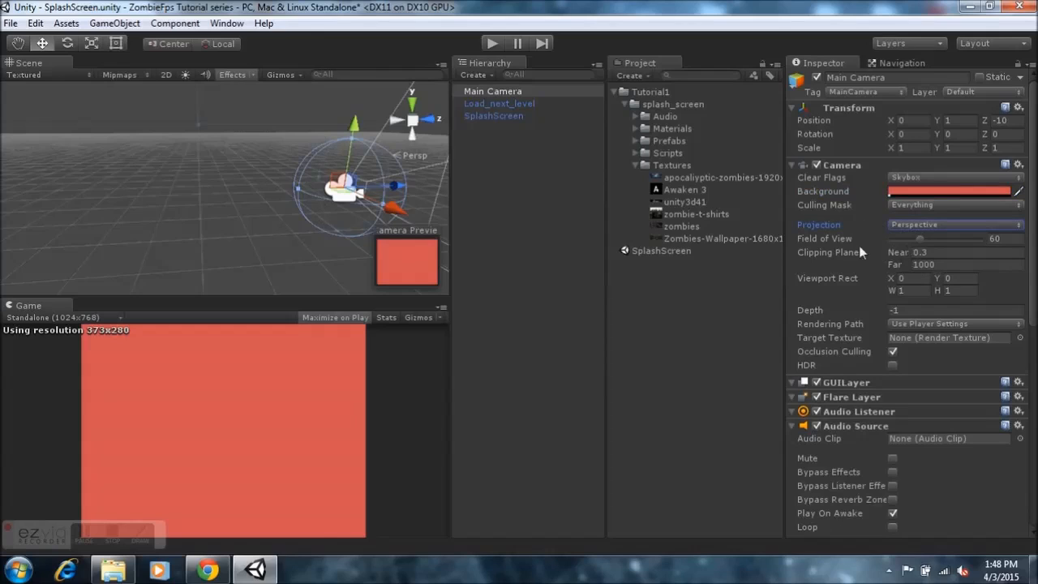
right_click_drag(264, 170, 559, 189)
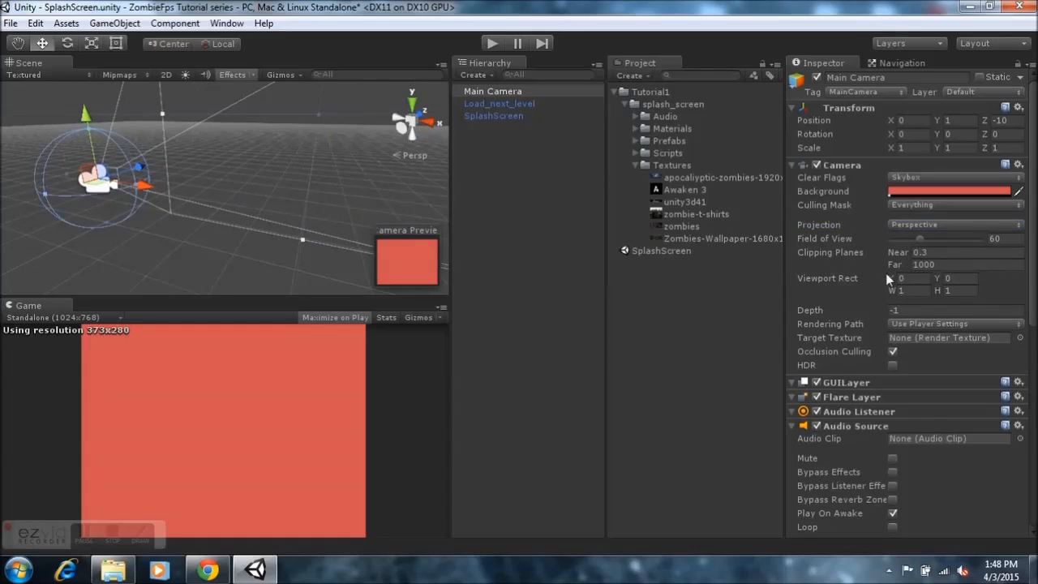
- Assign the Bleach music soundtrack from the Audio folder as the Main Camera Audio Source's clip
scroll(884, 366, "down", 6)
scroll(884, 366, "up", 2)
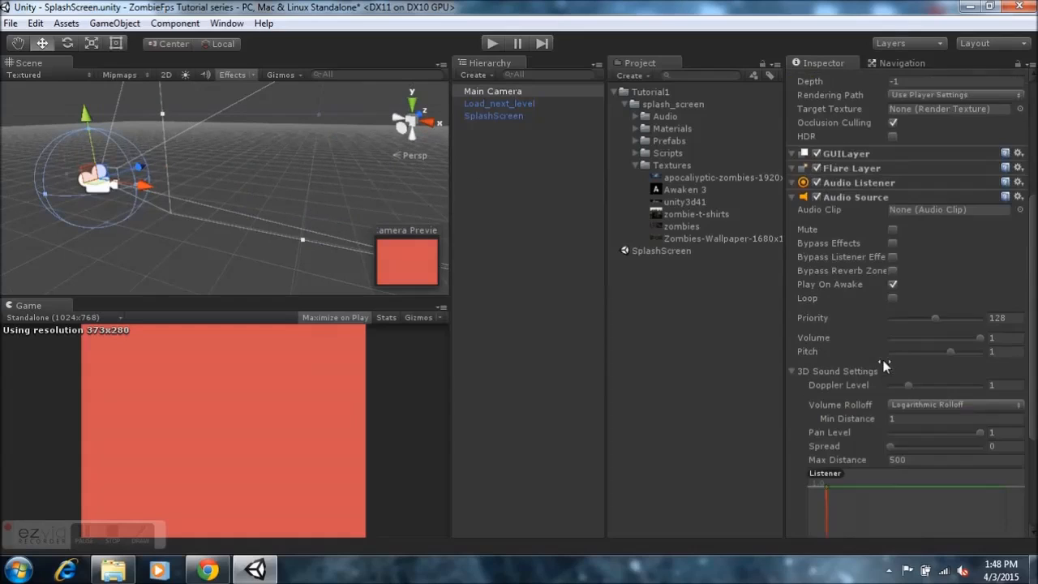
left_click(637, 164)
left_click(635, 116)
left_click_drag(680, 128, 859, 213)
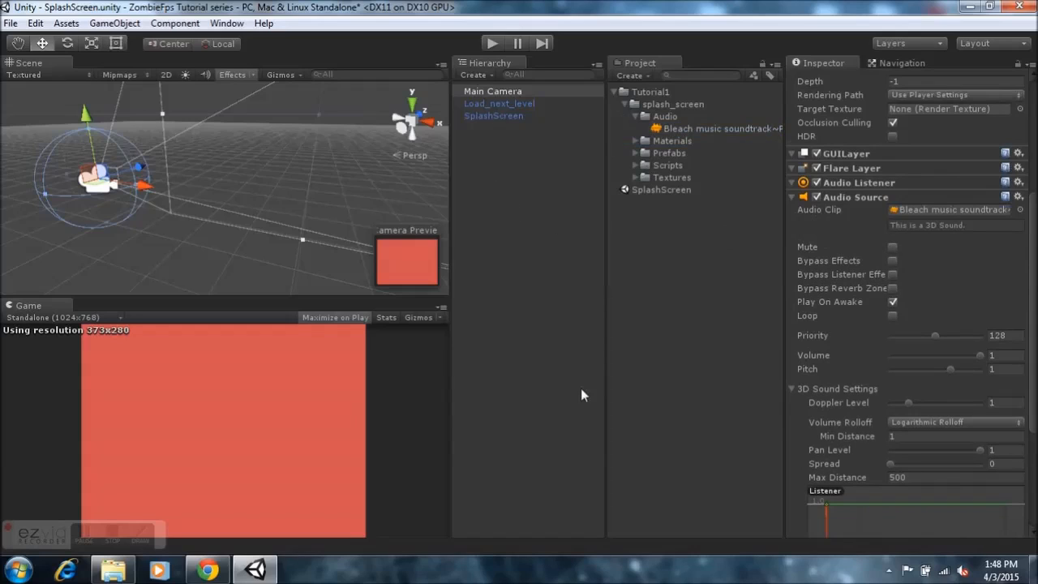
- Unmute the computer's sound and run the splash screen scene
left_click(962, 570)
left_click(960, 487)
left_click(557, 192)
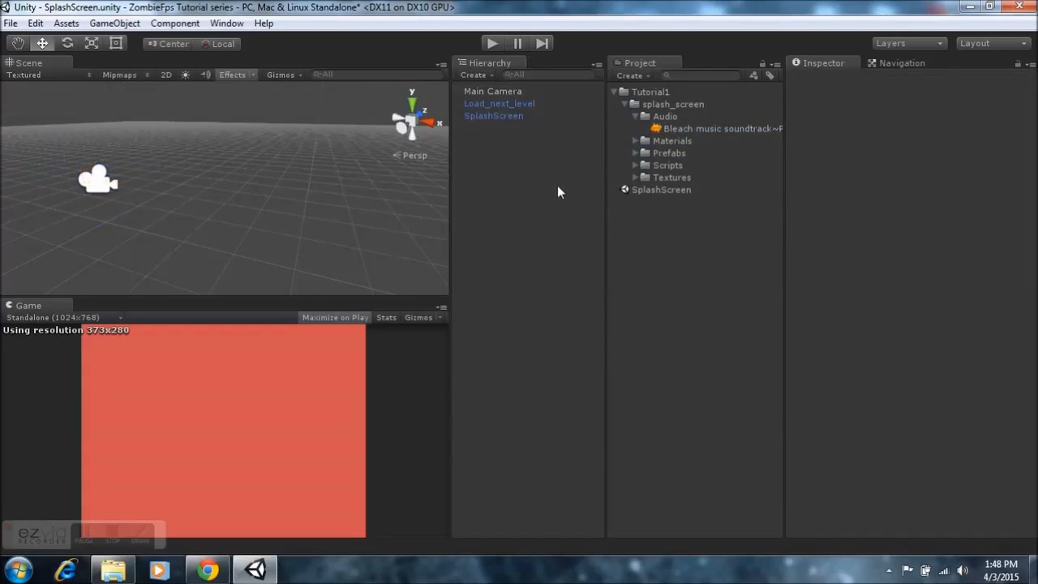
left_click(492, 43)
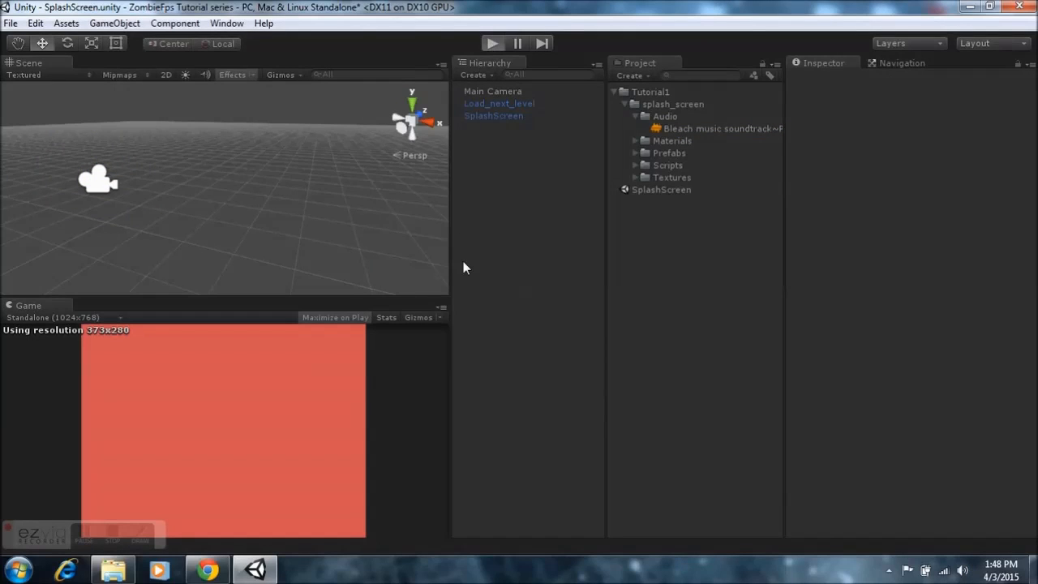